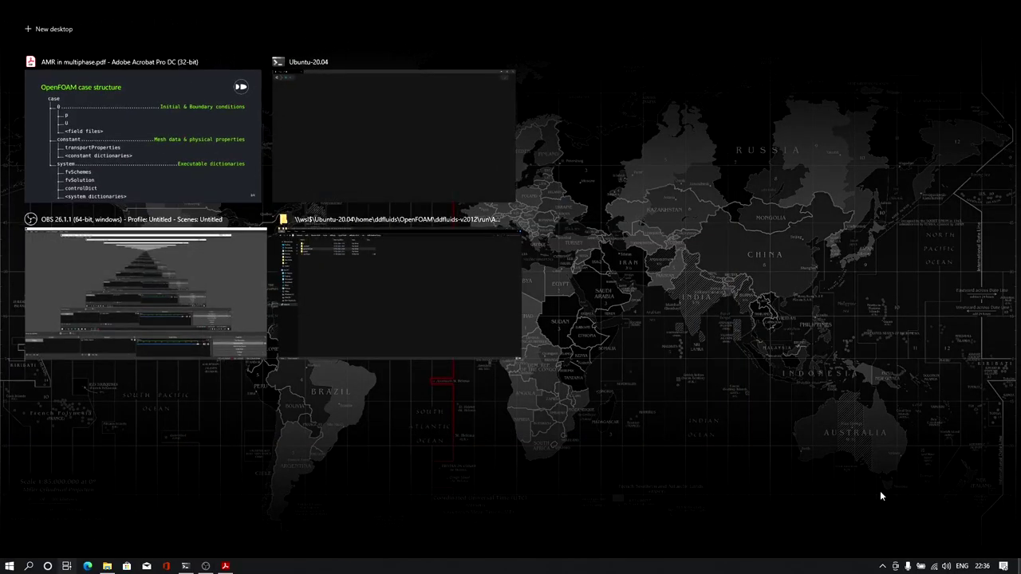
Go to the OpenFOAM run directory, list it, and copy the AMR-Bubble-Rising folder name
left_click(406, 168)
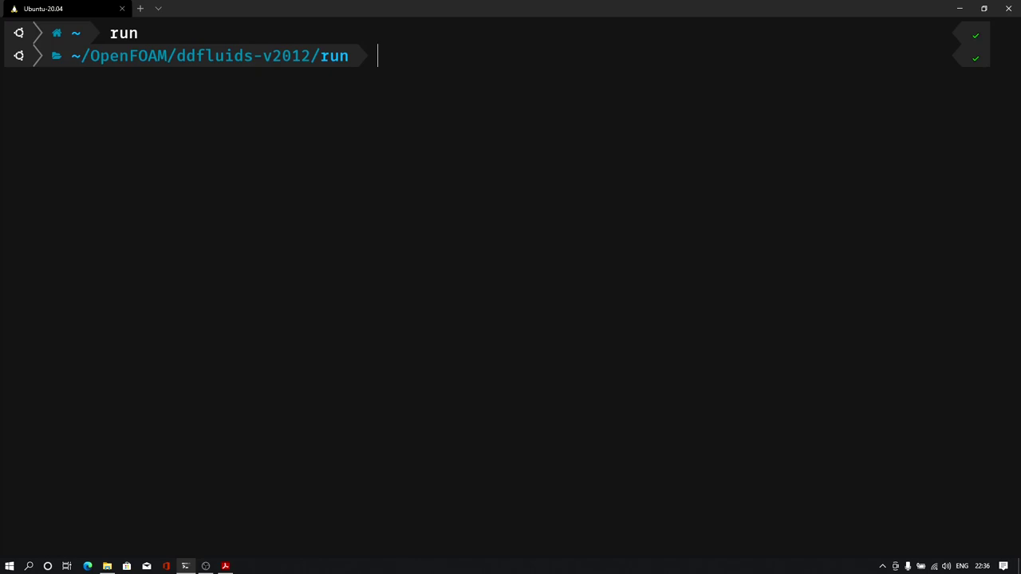
type("ls")
key("Return")
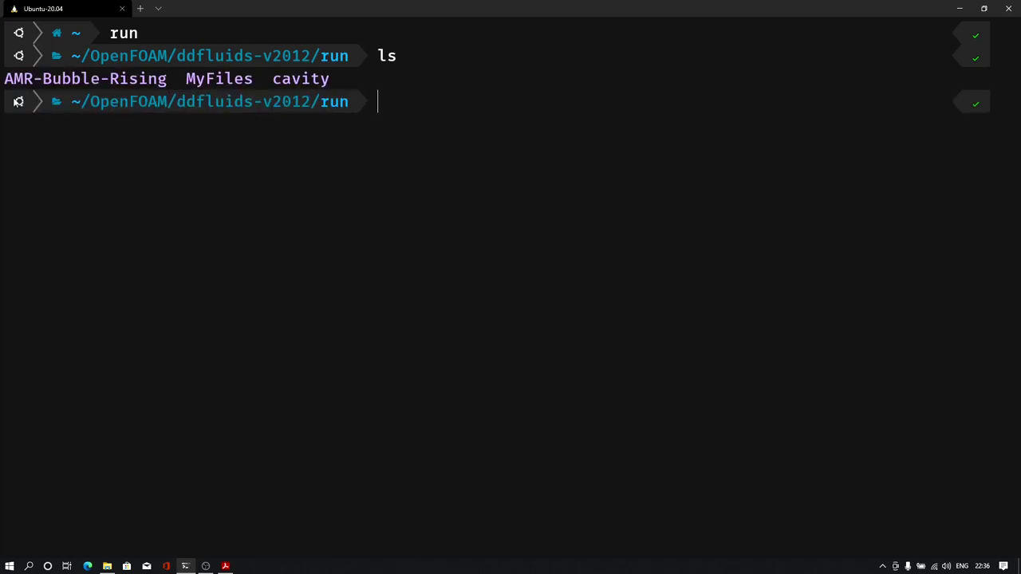
left_click_drag(4, 80, 162, 82)
right_click(165, 84)
Enter the AMR-Bubble-Rising case folder and list its contents
type("cd A")
key("Tab")
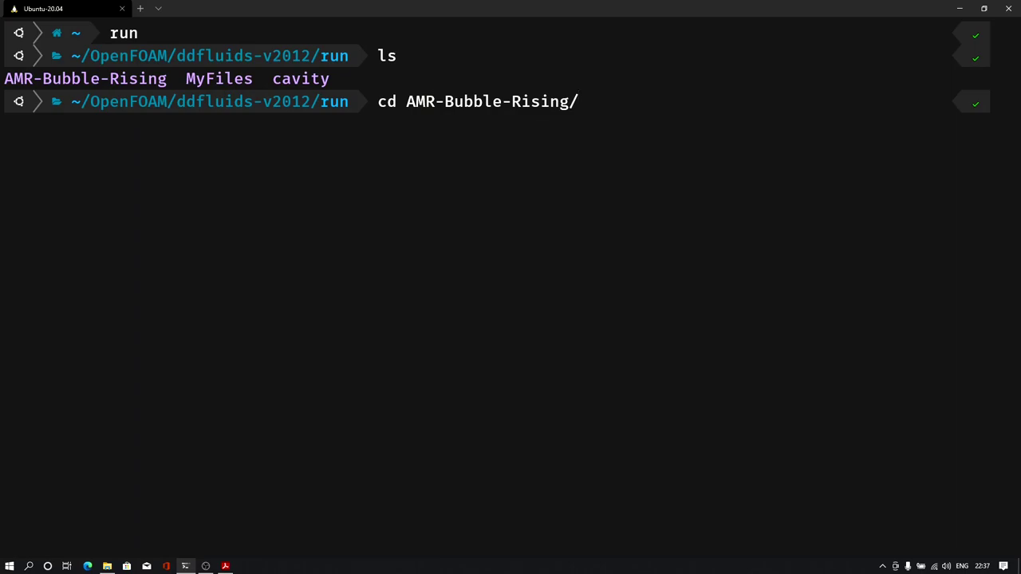
key("Return")
type("ls")
key("Return")
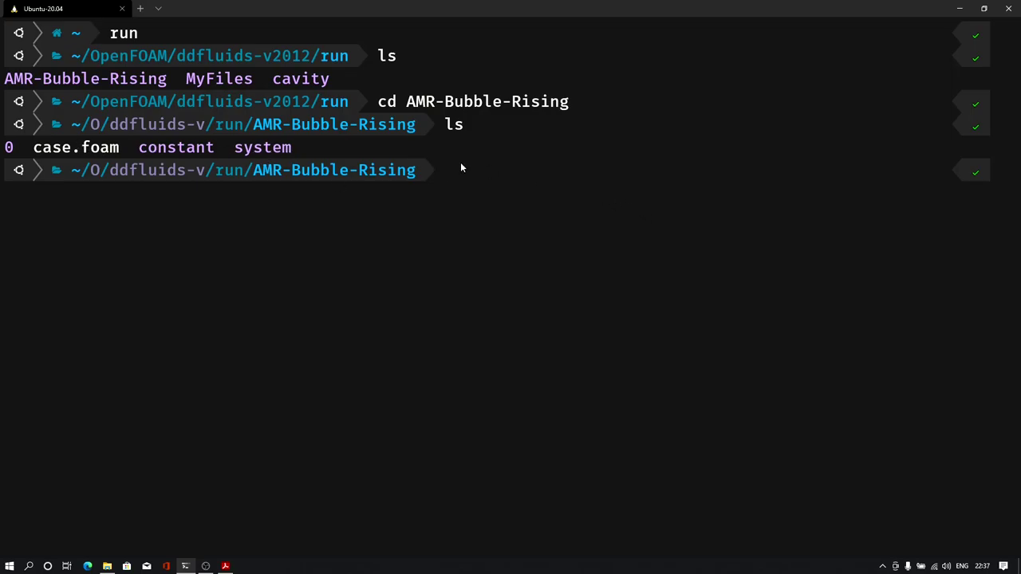
List the constant folder: dynamicMeshDict, g, polyMesh, transportProperties and turbulenceProperties
type("ls con")
key("Tab")
key("Return")
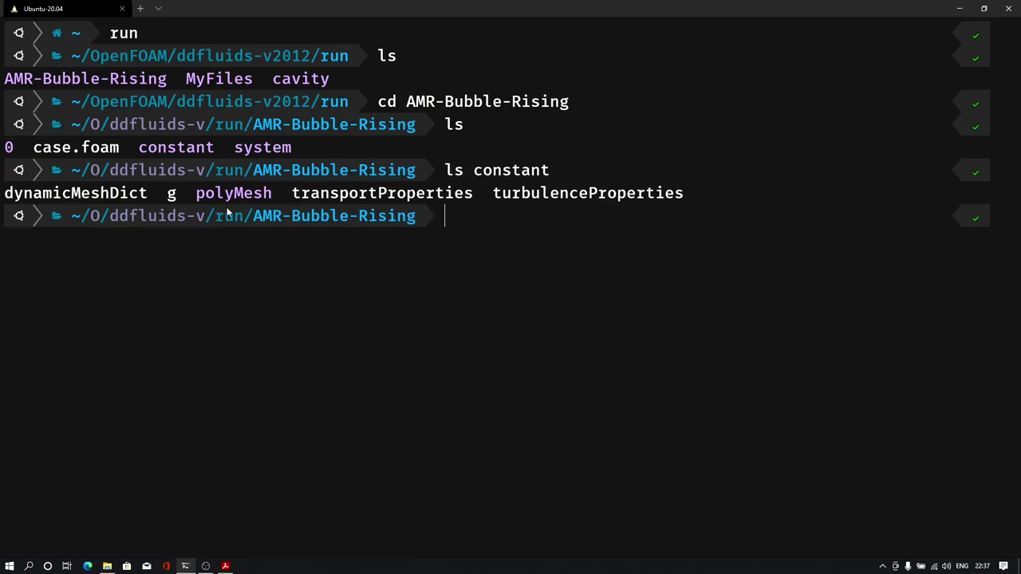
double_click(126, 201)
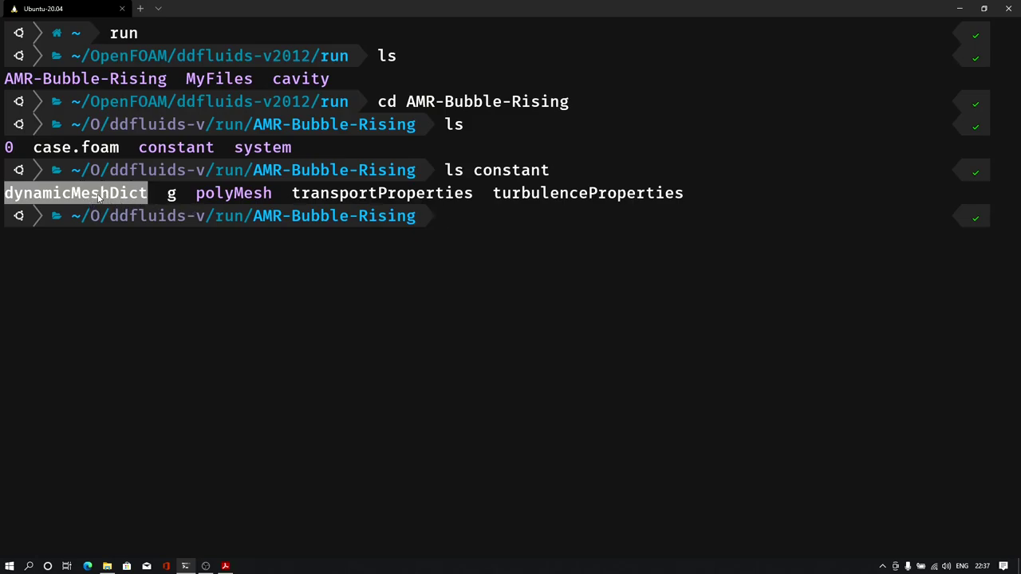
left_click(102, 201)
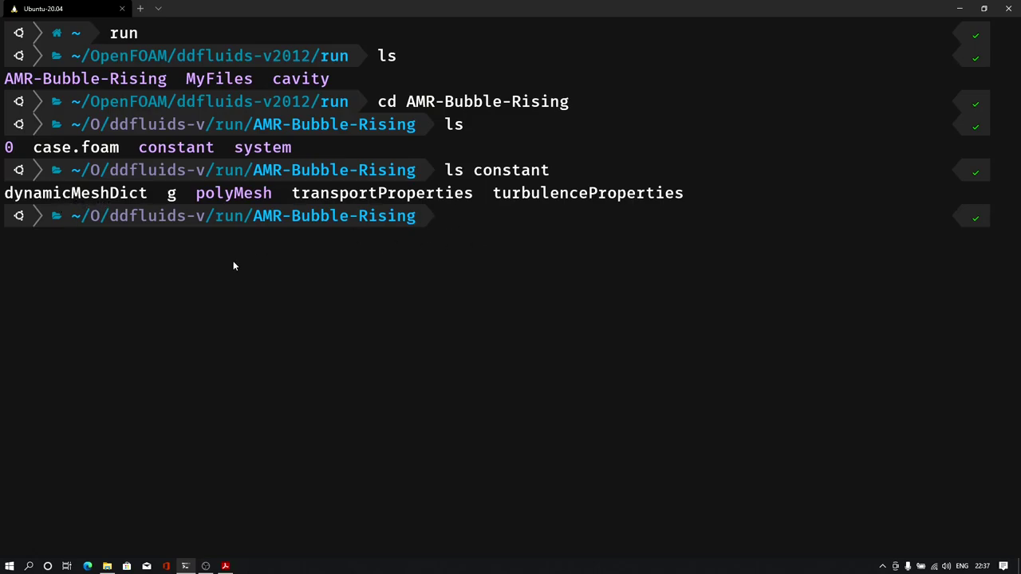
Clear the terminal, build the 3200-cell mesh with blockMesh, then initialise alpha.water with setFields
type("clear")
key("Return")
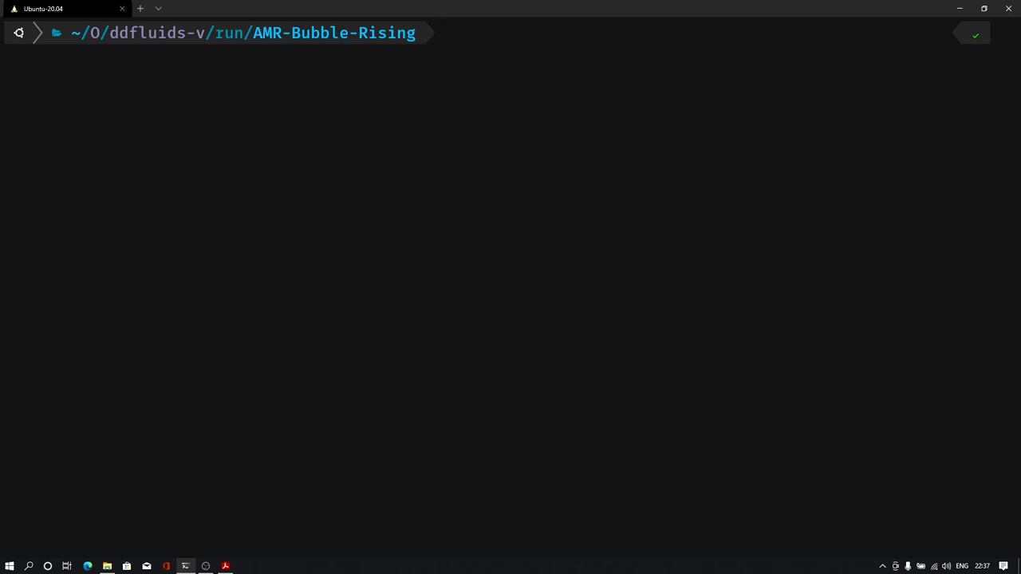
type("blockMesh")
key("Return")
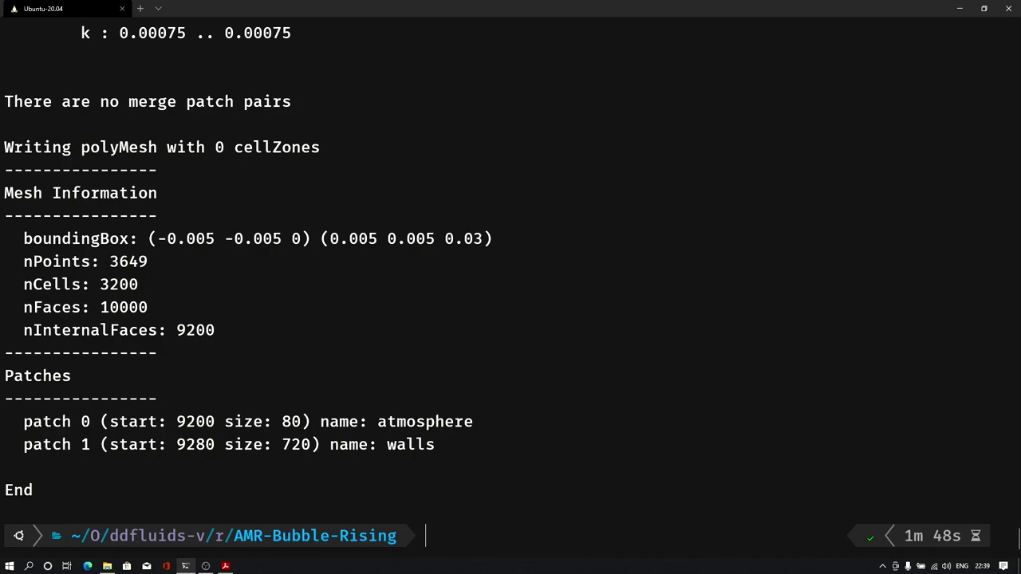
type("setFields")
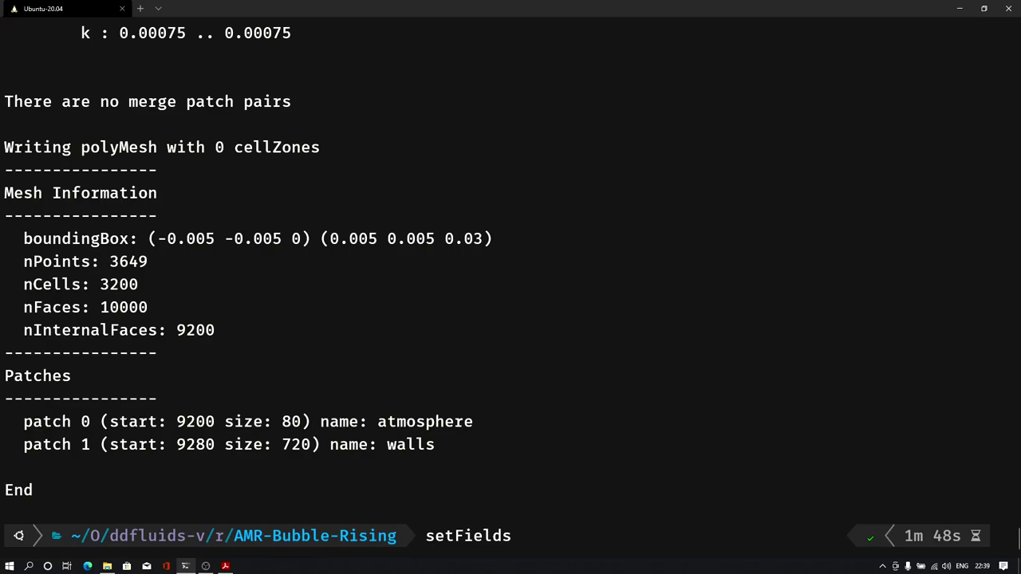
key("Return")
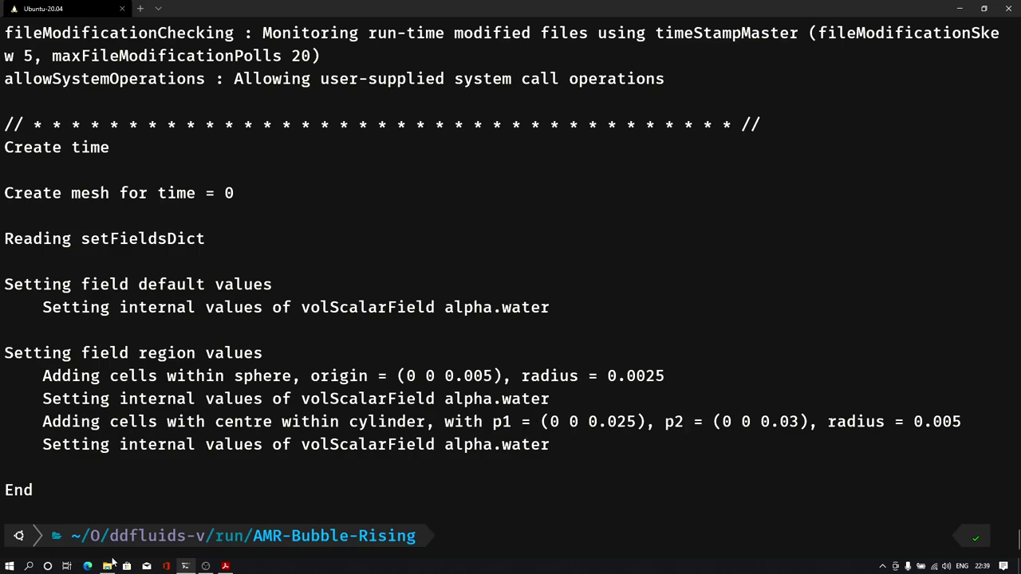
Open case.foam in a maximised ParaView and rotate the cylindrical column to a side view
mouse_move(108, 563)
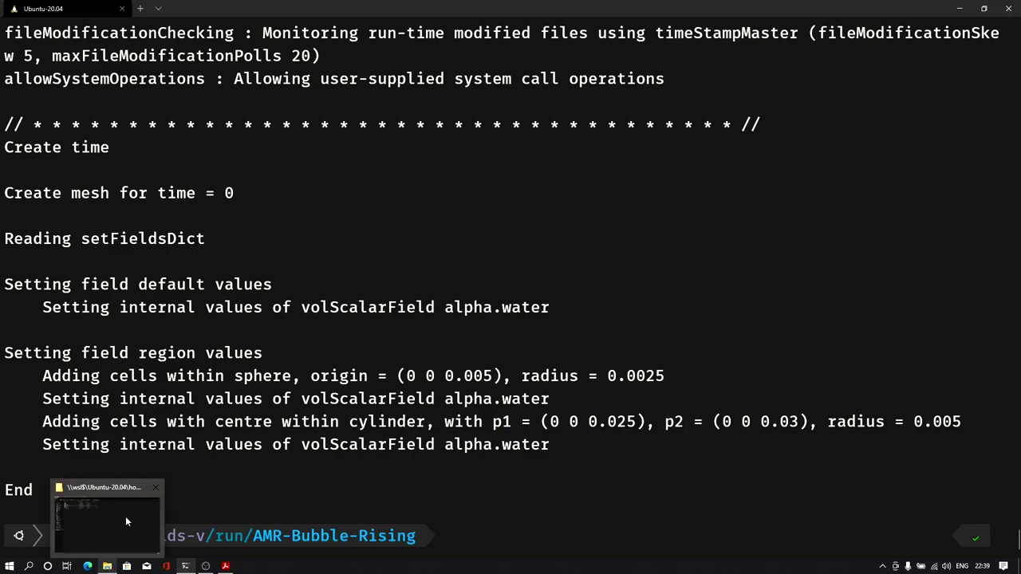
left_click(118, 519)
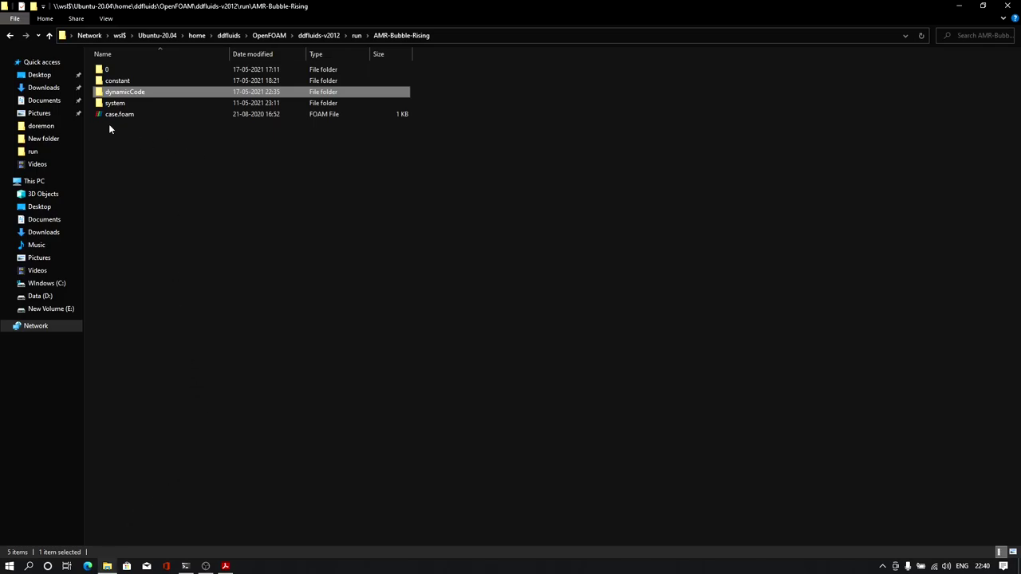
double_click(118, 114)
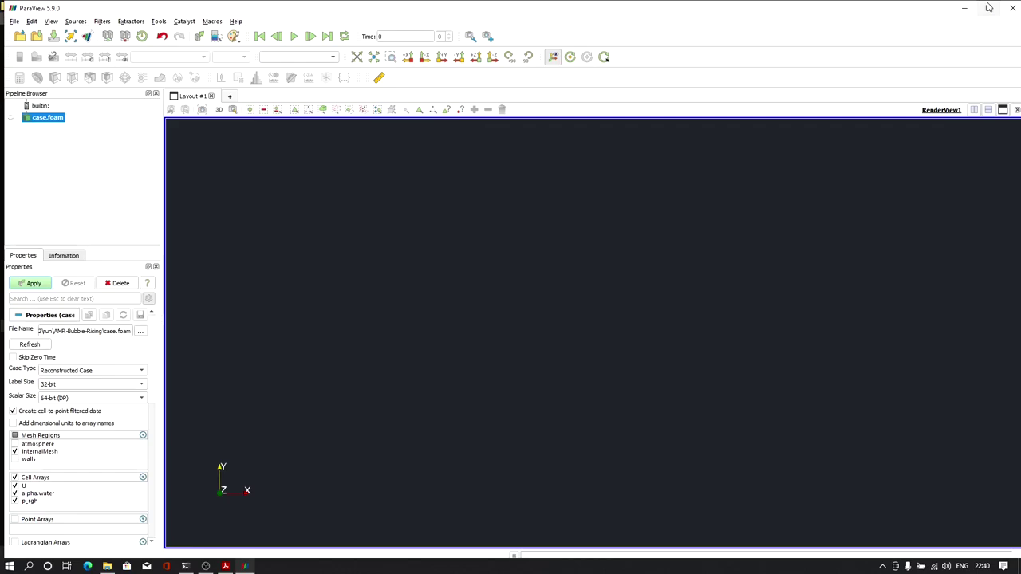
left_click(983, 7)
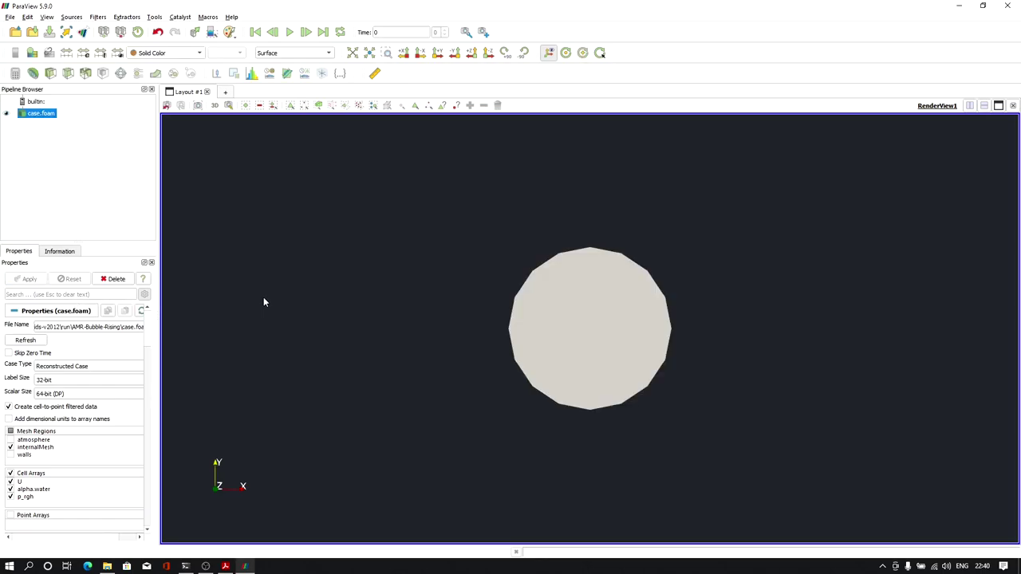
left_click_drag(563, 430, 521, 271)
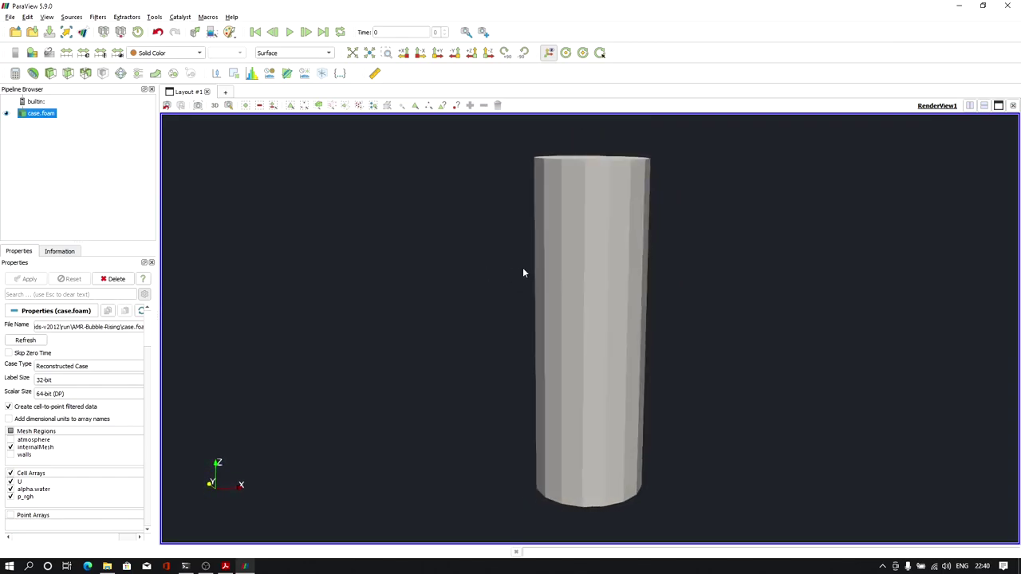
Colour the column by alpha.water and turn it upright with its top visible
left_click(174, 55)
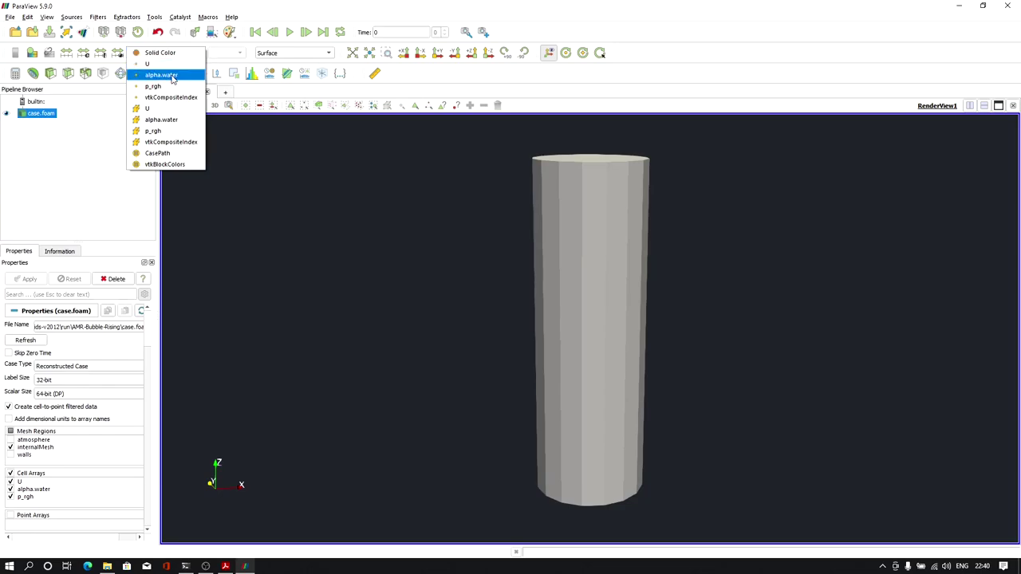
key("Escape")
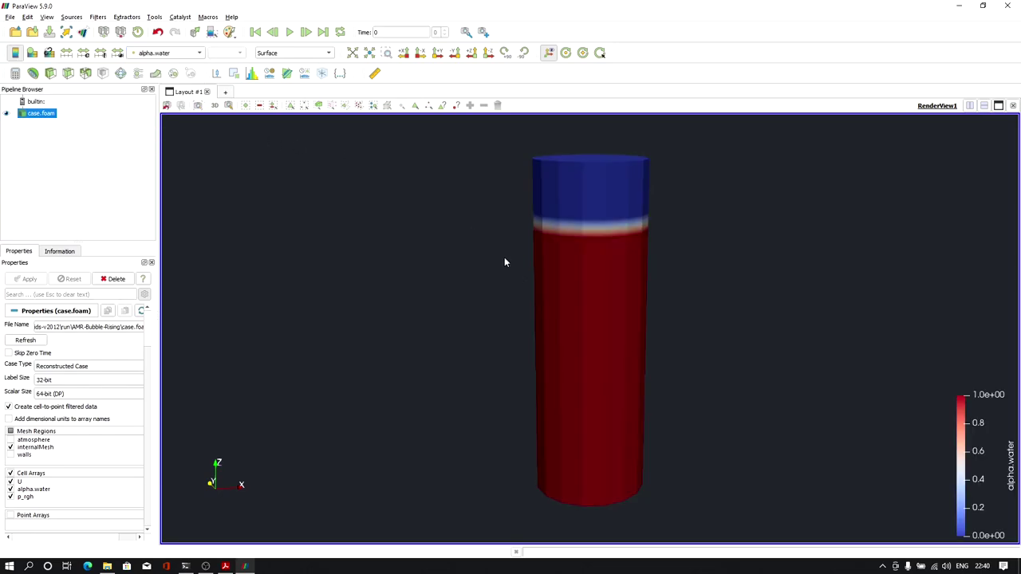
mouse_move(503, 256)
left_mouse_down()
mouse_move(490, 296)
mouse_move(460, 231)
mouse_move(476, 268)
mouse_move(517, 261)
left_mouse_up()
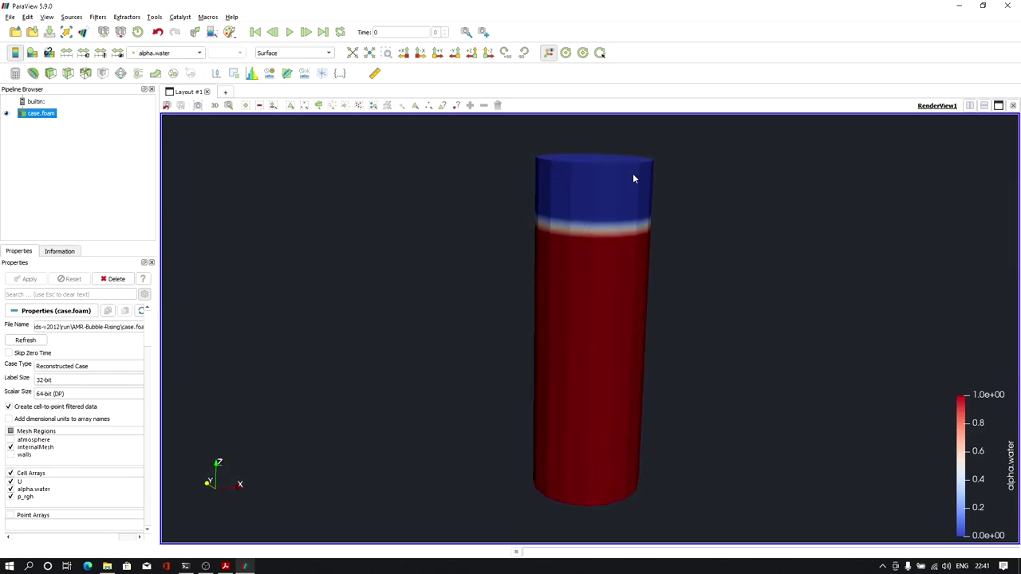
left_click_drag(484, 201, 426, 223)
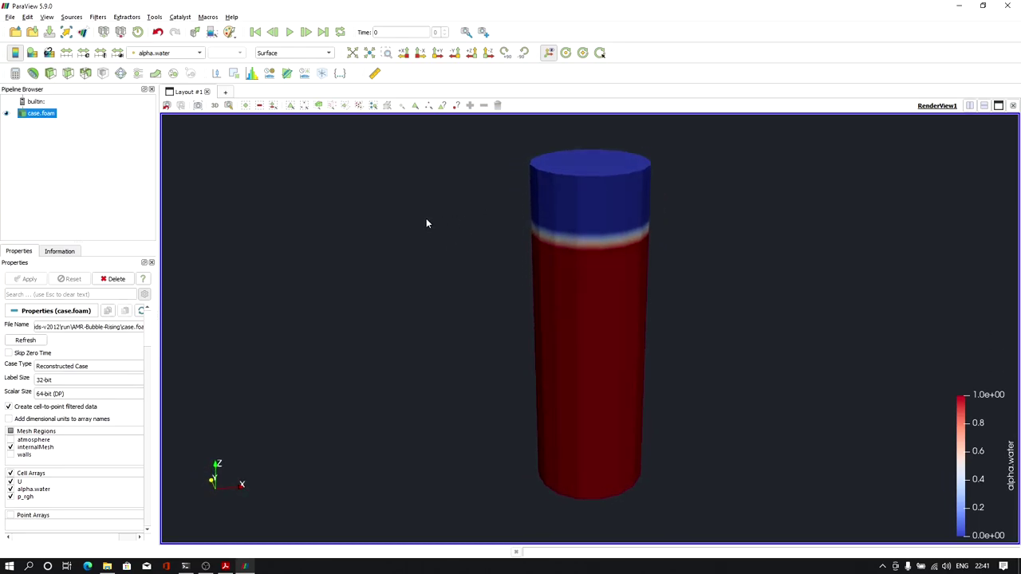
Apply a Clip filter with the plane hidden, and rotate to face the cut showing the bubble
left_click(50, 74)
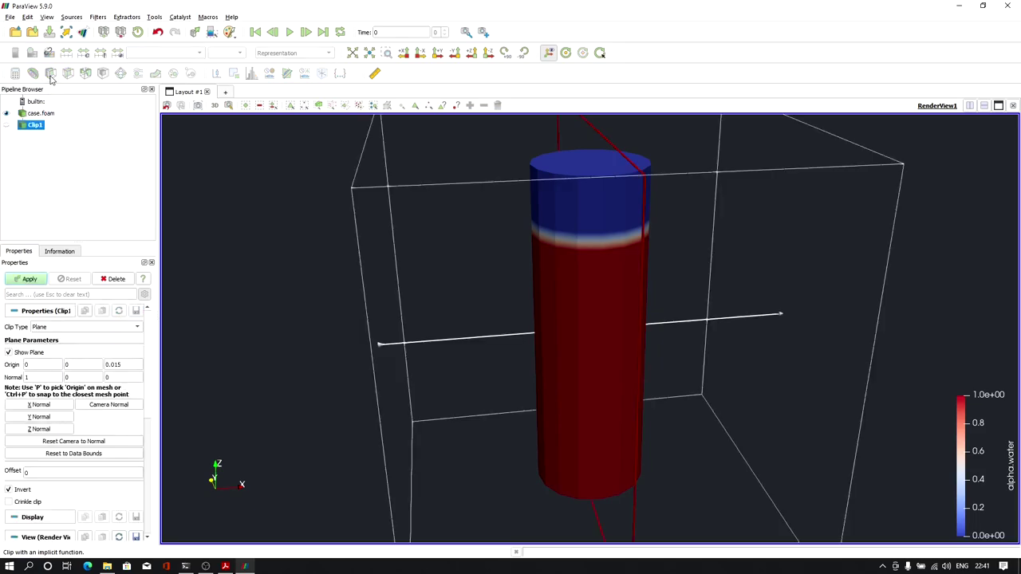
left_click(25, 278)
left_click(8, 352)
left_click_drag(423, 301, 460, 322)
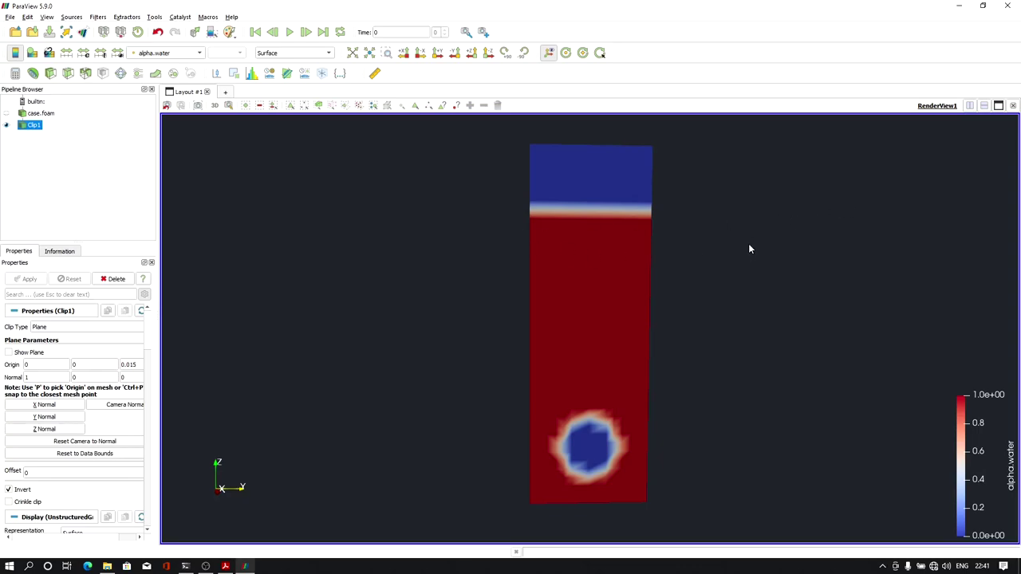
mouse_move(749, 249)
left_mouse_down()
mouse_move(739, 260)
mouse_move(729, 253)
mouse_move(741, 253)
mouse_move(737, 263)
left_mouse_up()
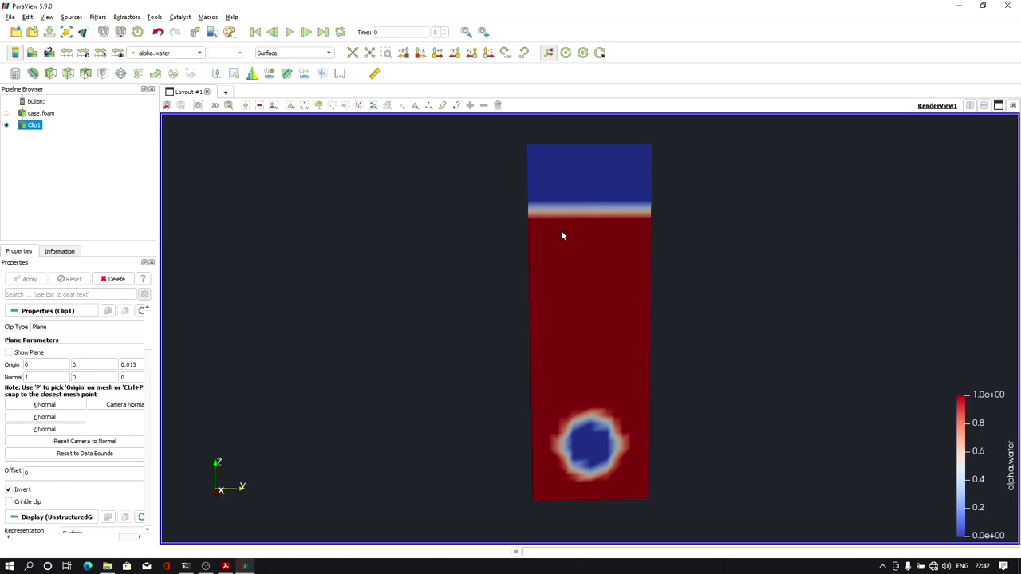
Show the clipped column as Surface With Edges, zoomed in and tilted to expose the mesh
left_click(283, 56)
left_click(292, 84)
scroll(774, 361, "up", 2)
scroll(774, 360, "up", 1)
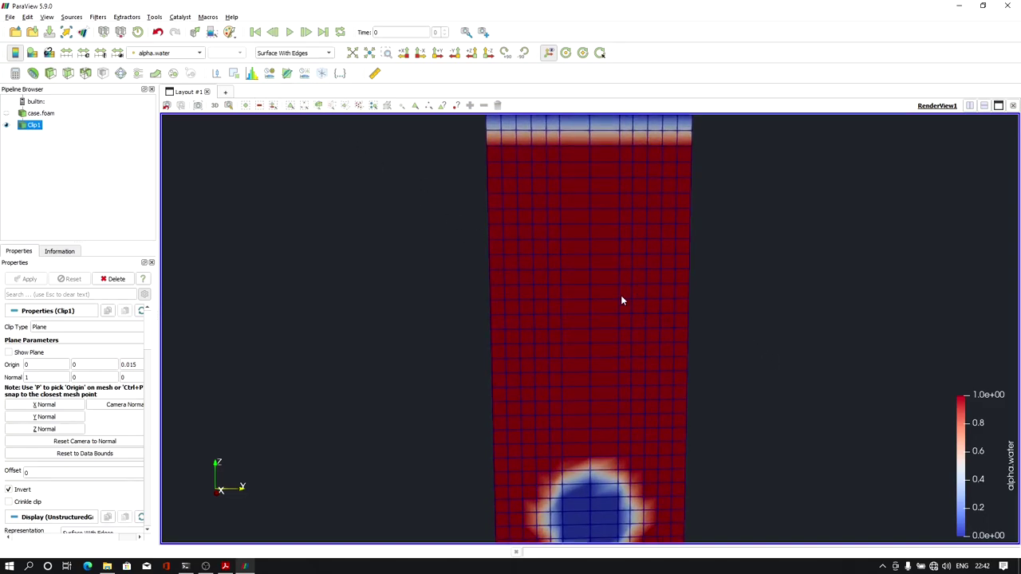
left_click_drag(621, 283, 577, 368)
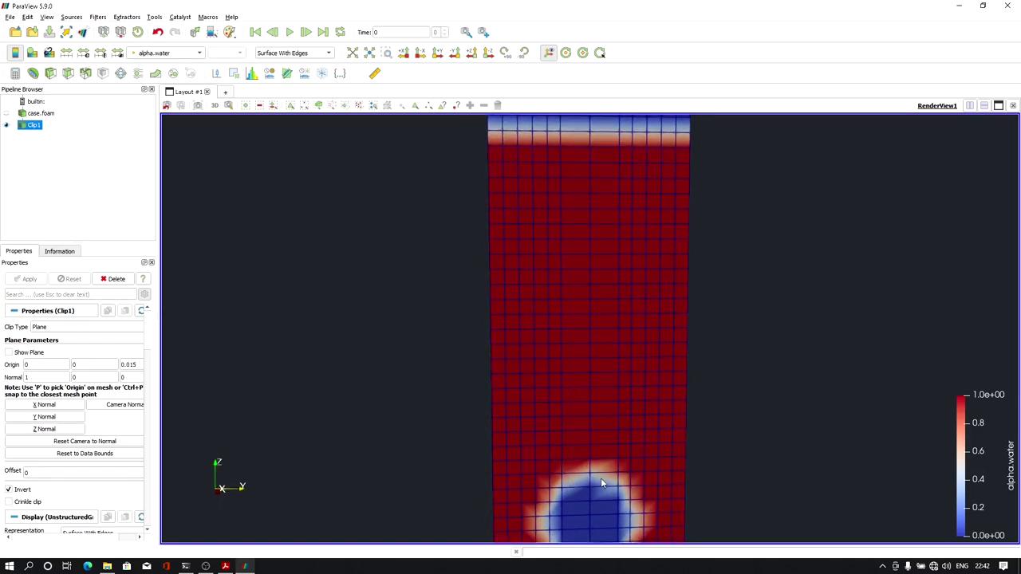
Colour by per-cell alpha.water in a flat 2D side view, zoomed onto the blocky bubble
left_click(168, 54)
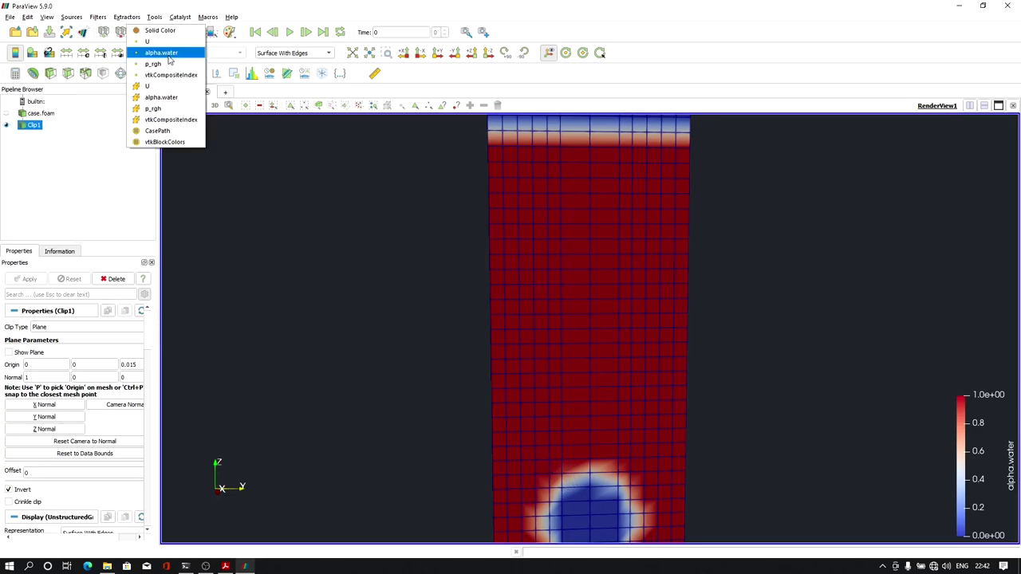
left_click(172, 97)
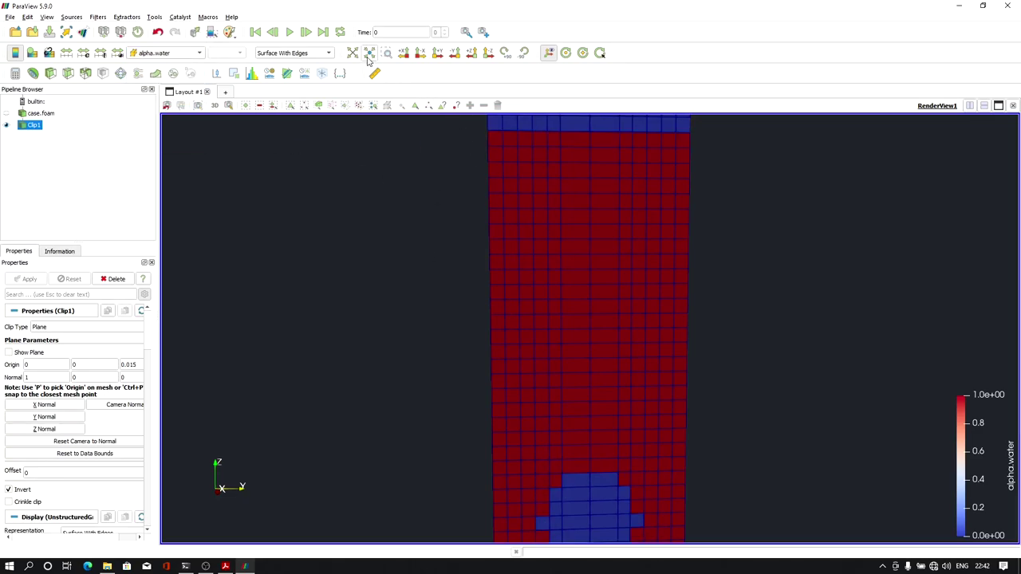
left_click(215, 105)
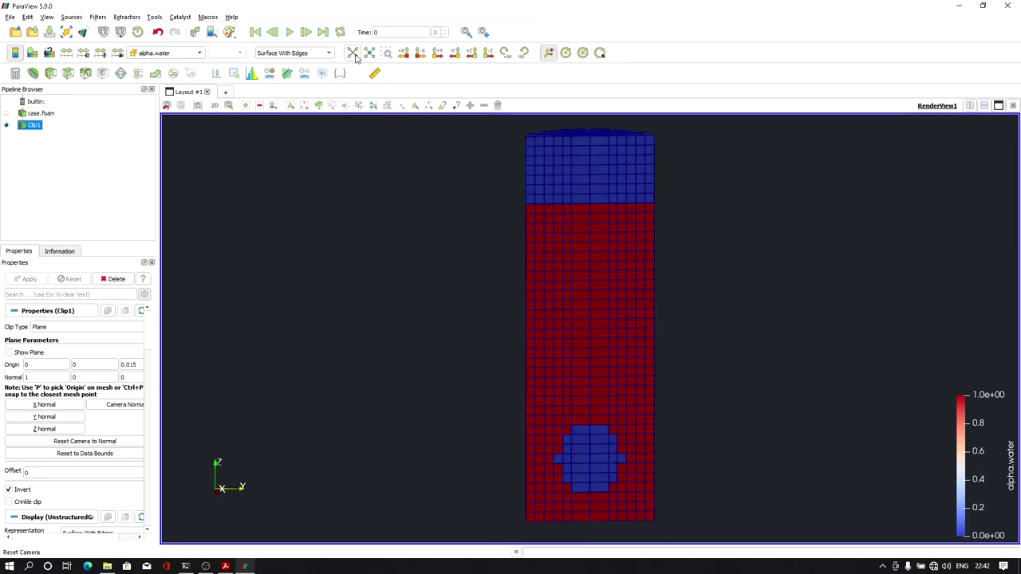
left_click(353, 52)
left_click(420, 52)
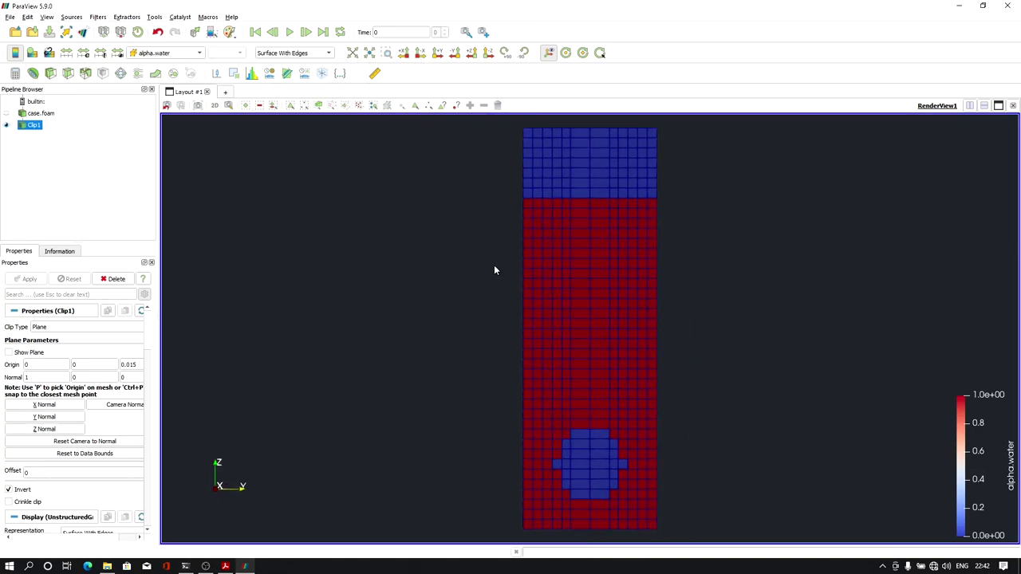
left_click_drag(494, 268, 486, 167)
scroll(713, 395, "up", 4)
scroll(712, 395, "up", 5)
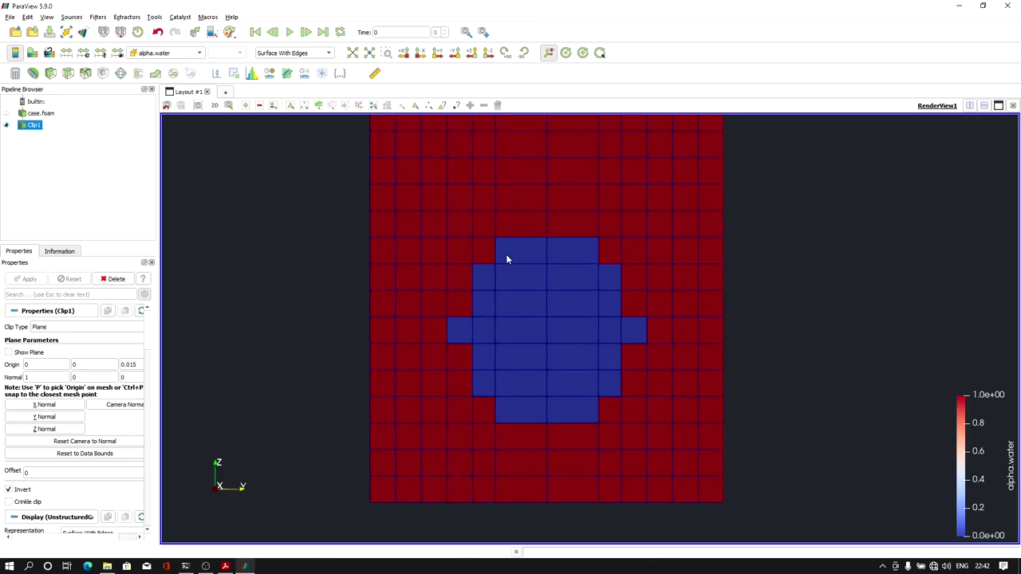
scroll(684, 306, "up", 5)
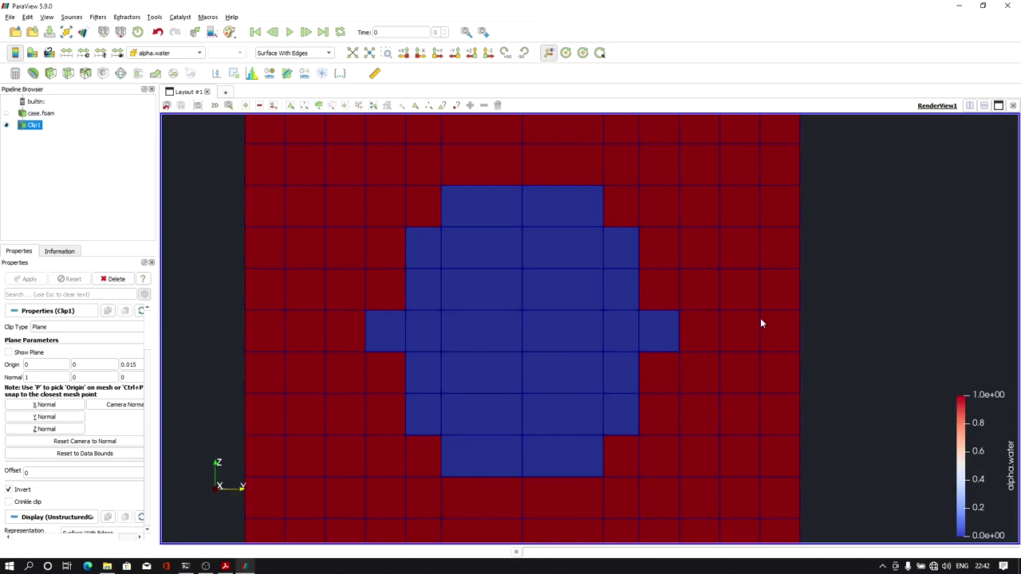
scroll(756, 317, "down", 4)
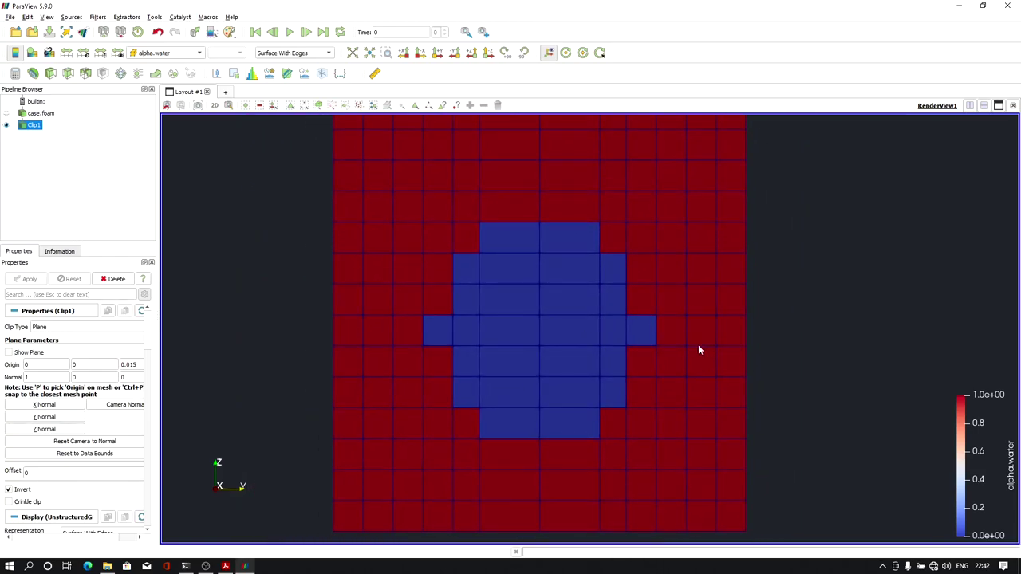
left_click_drag(691, 344, 619, 227)
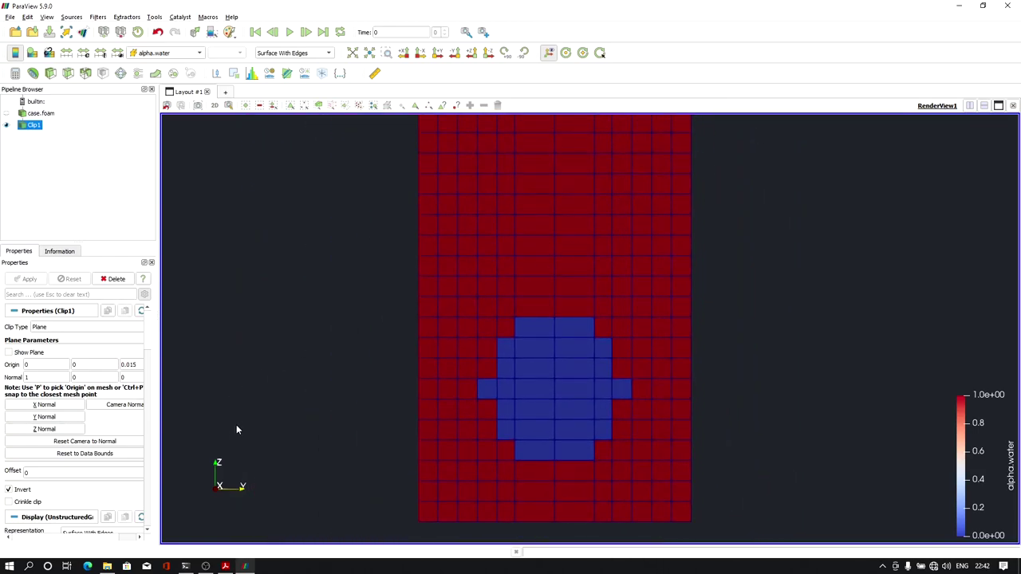
Open constant/dynamicMeshDict in gedit from the case's terminal
left_click(185, 566)
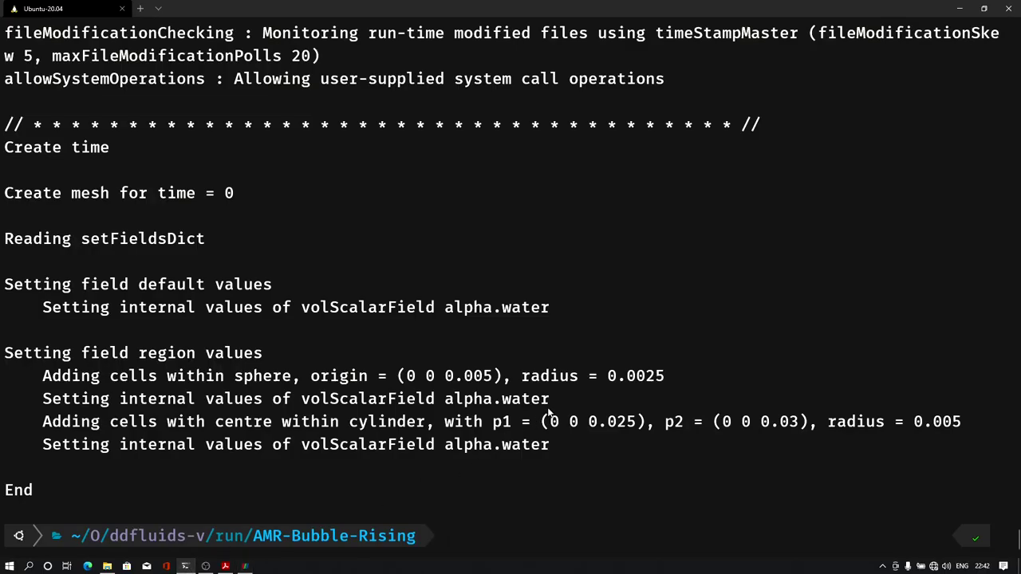
type("gedit constant/dy")
key("Tab")
key("Return")
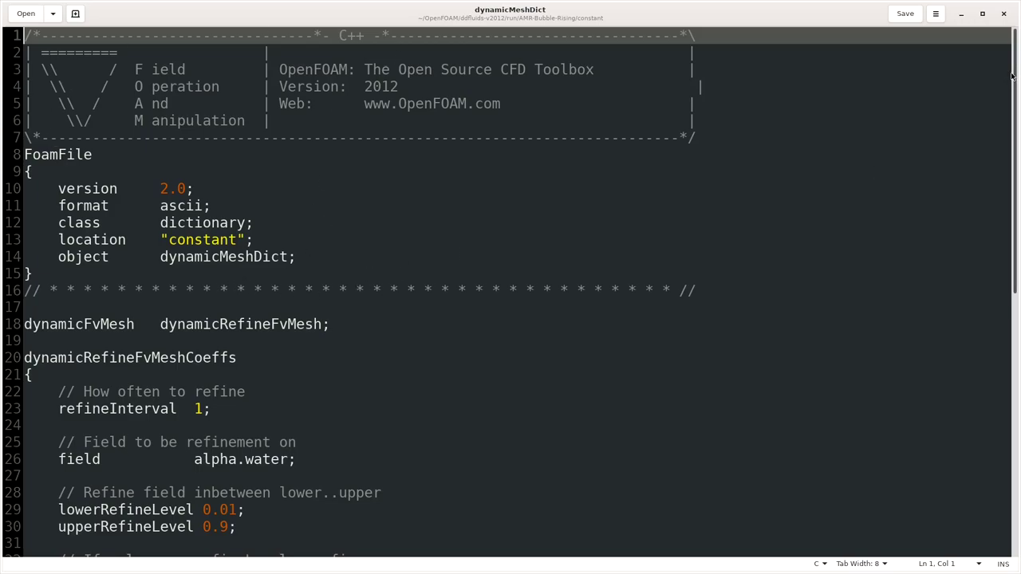
left_click_drag(1016, 80, 1015, 149)
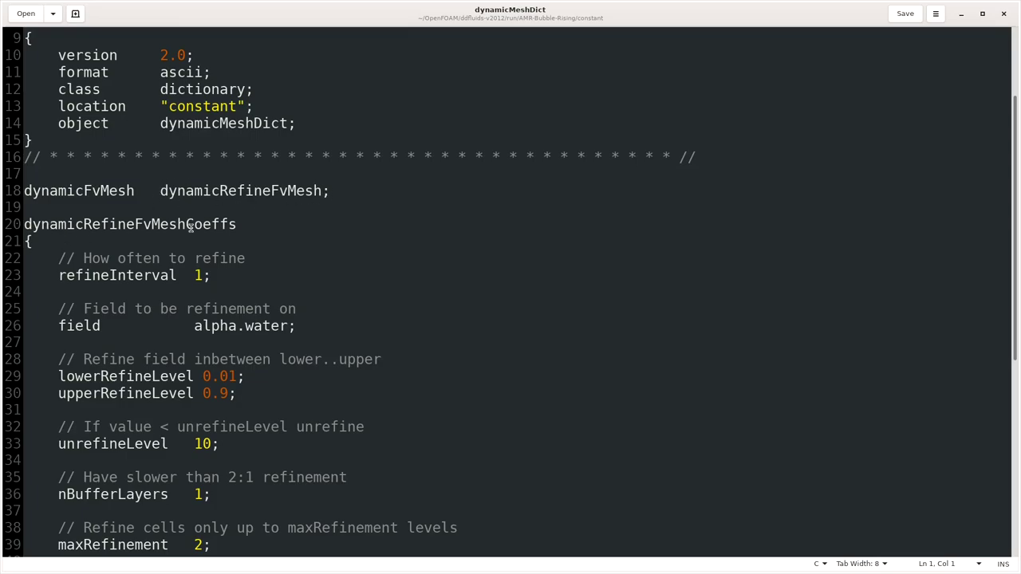
double_click(103, 227)
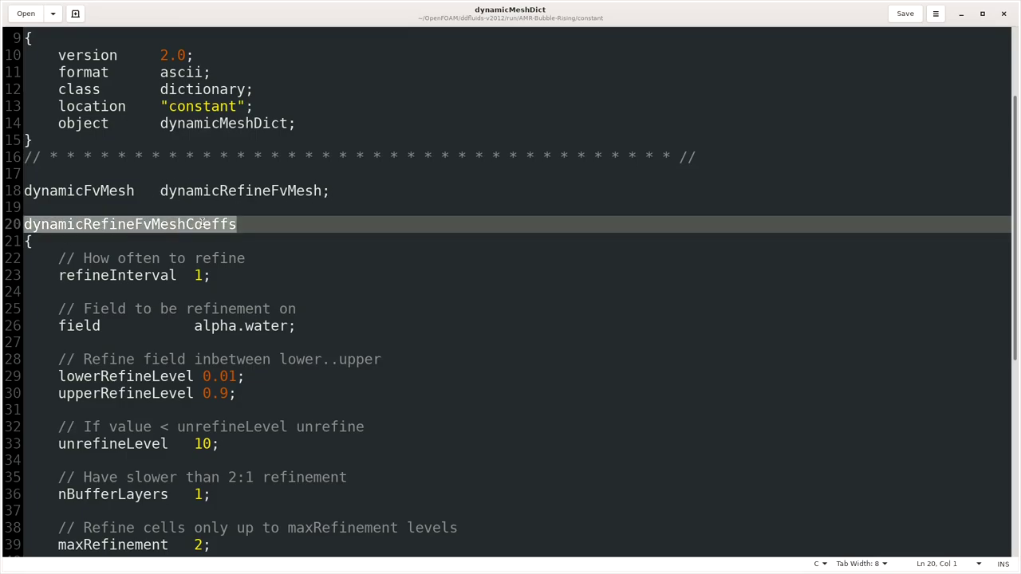
left_click(201, 227)
double_click(184, 226)
double_click(199, 275)
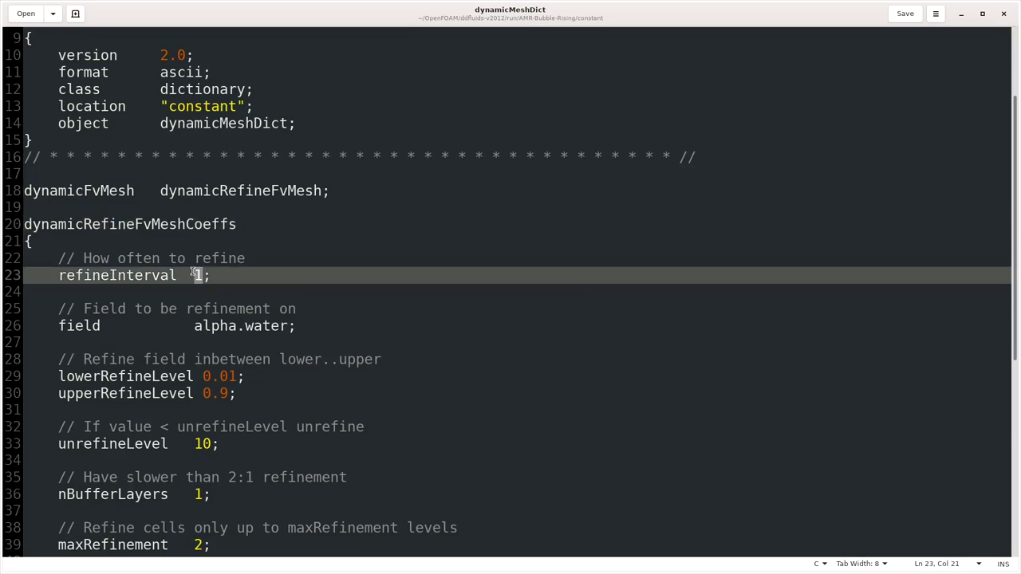
left_click(226, 274)
left_click(230, 280)
left_click_drag(196, 326, 305, 323)
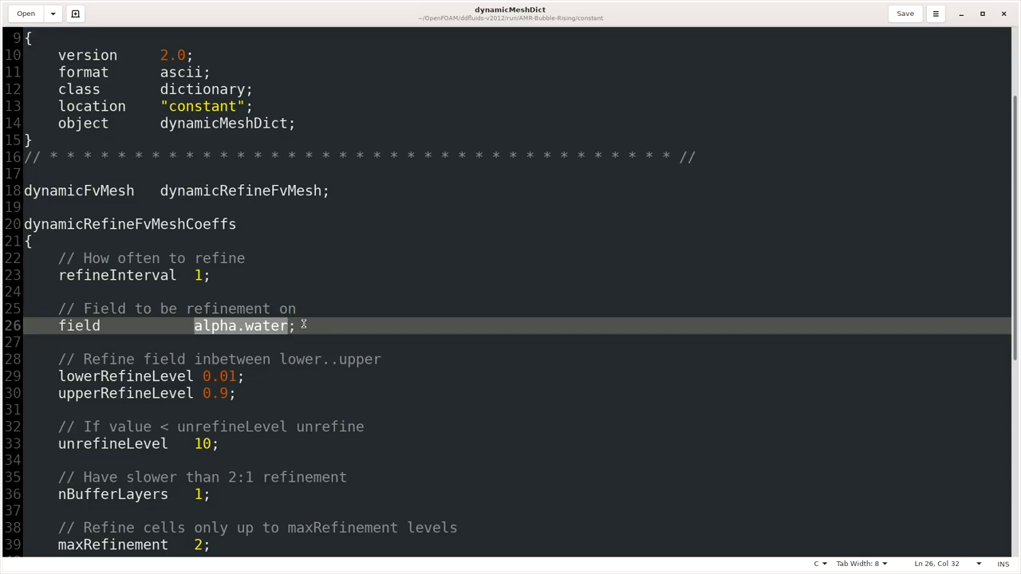
left_click(304, 324)
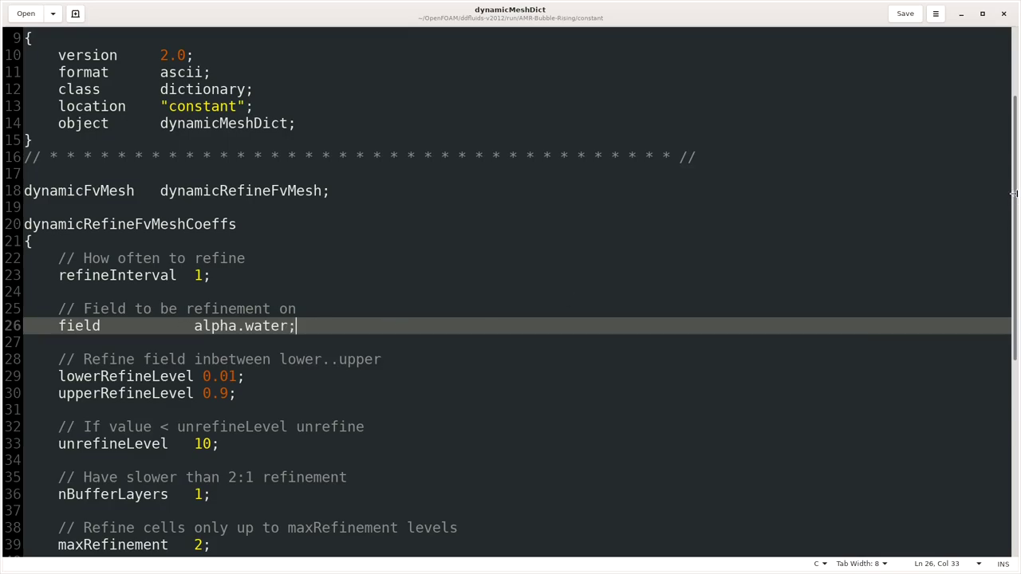
scroll(1017, 183, "down", 3)
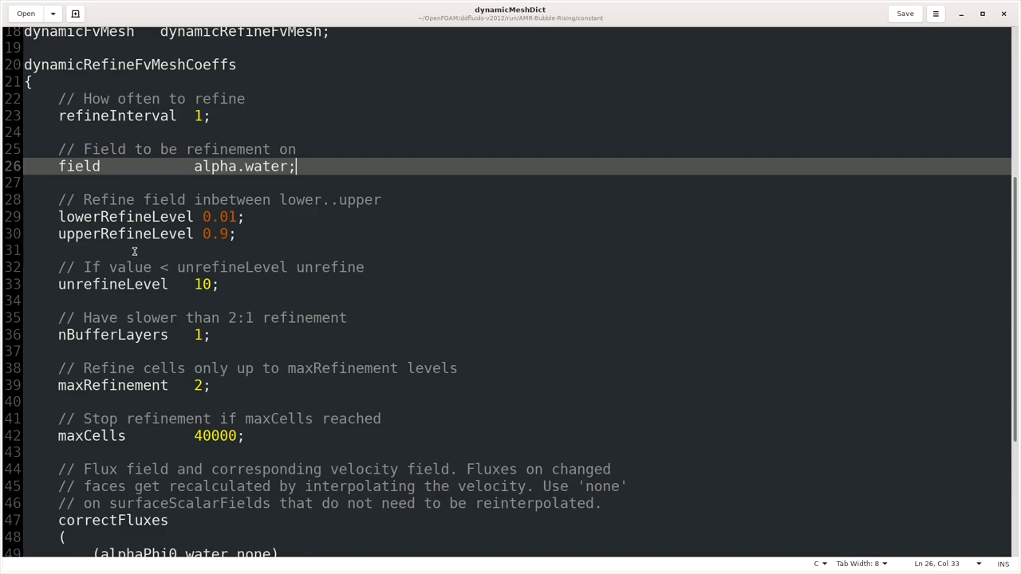
left_click(56, 216)
left_click_drag(57, 217, 195, 215)
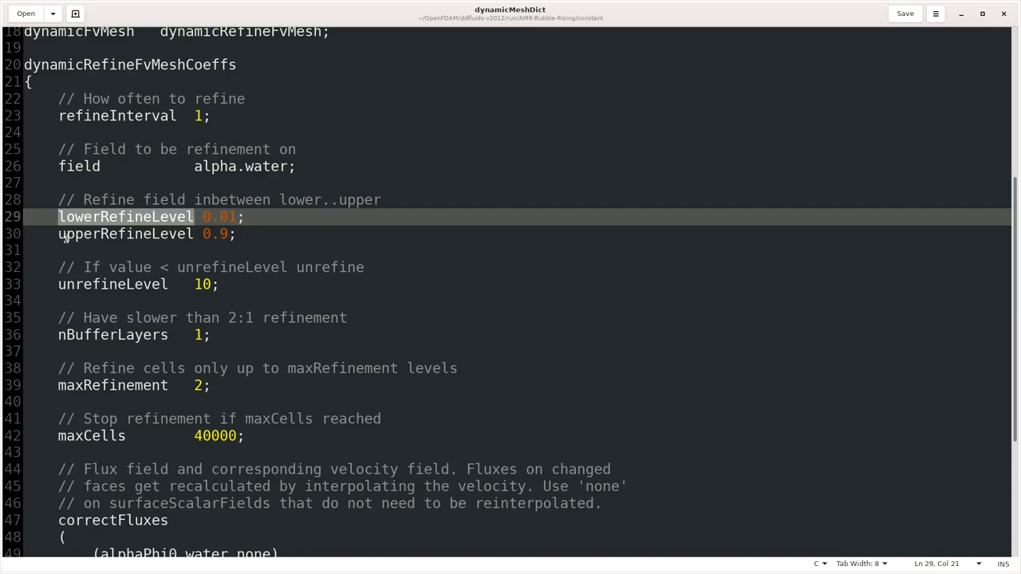
left_click_drag(60, 233, 188, 232)
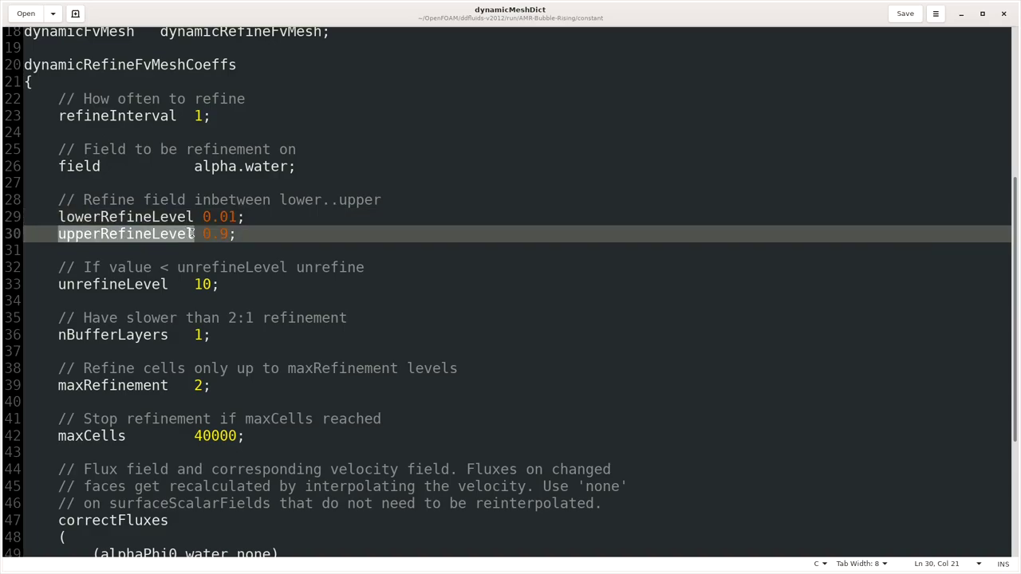
left_click(250, 217)
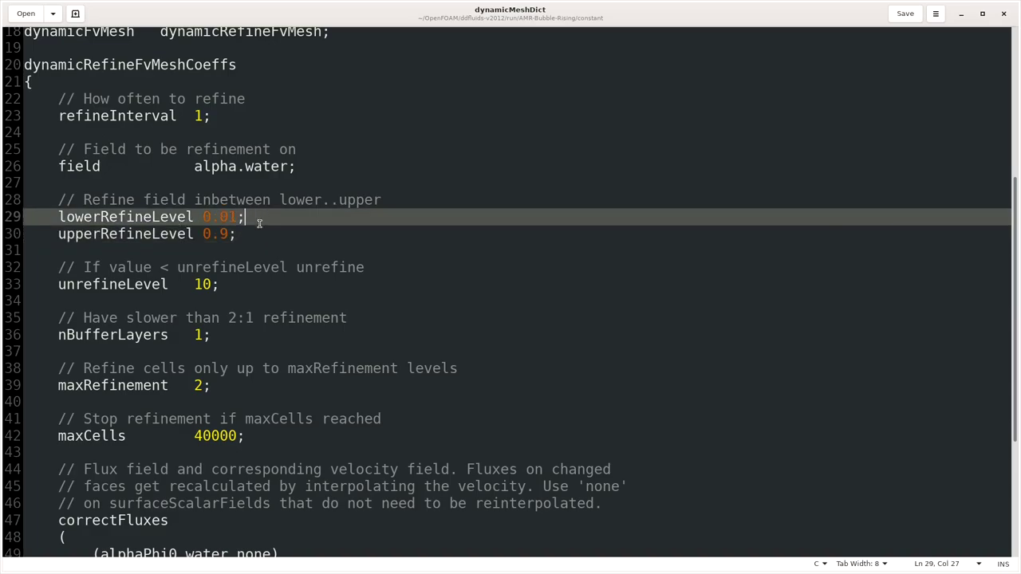
left_click(245, 233)
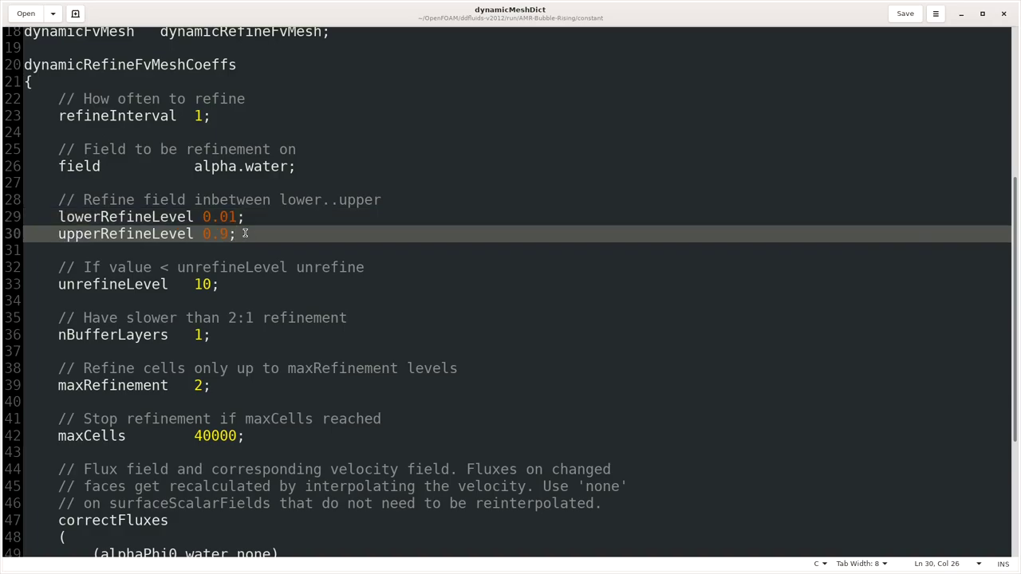
left_click(250, 216)
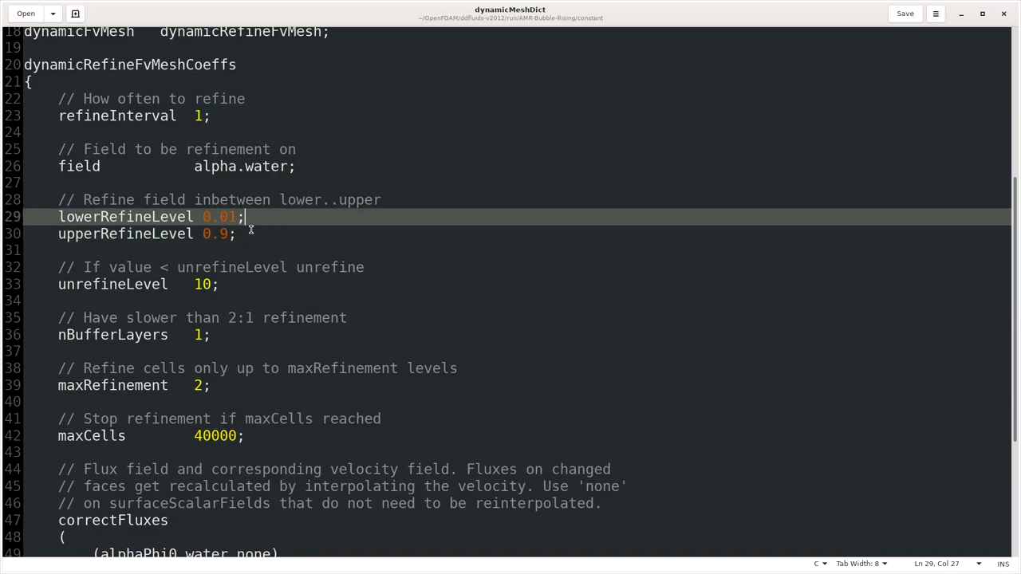
left_click(251, 230)
left_click(256, 214)
left_click_drag(194, 166, 287, 166)
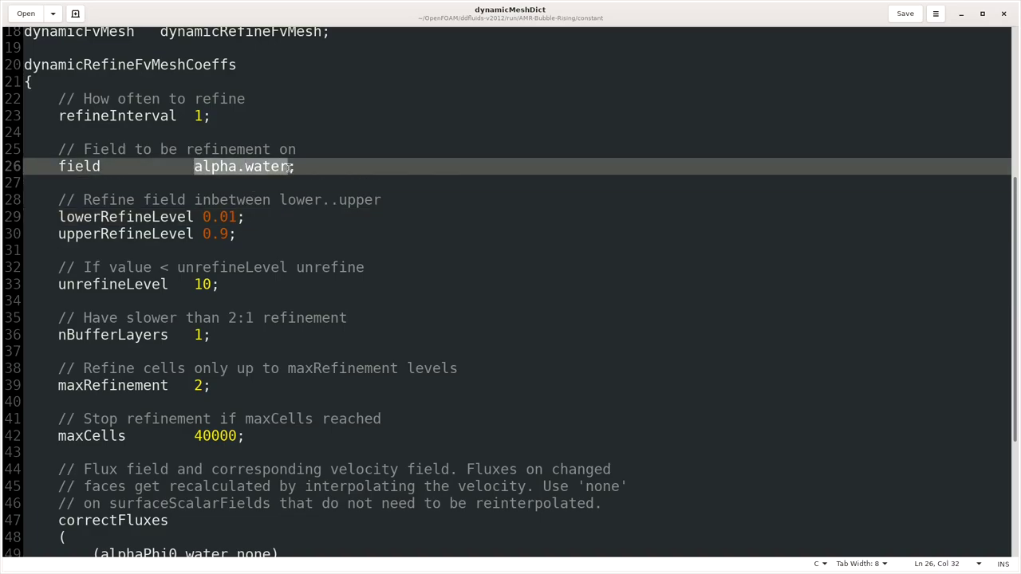
left_click_drag(202, 217, 232, 234)
left_click(245, 233)
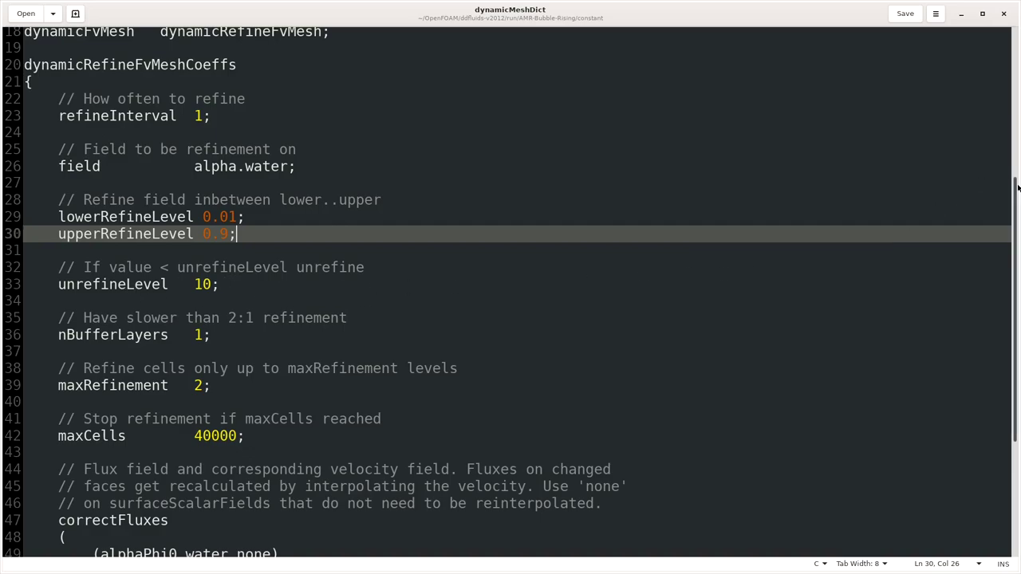
scroll(1016, 207, "down", 1)
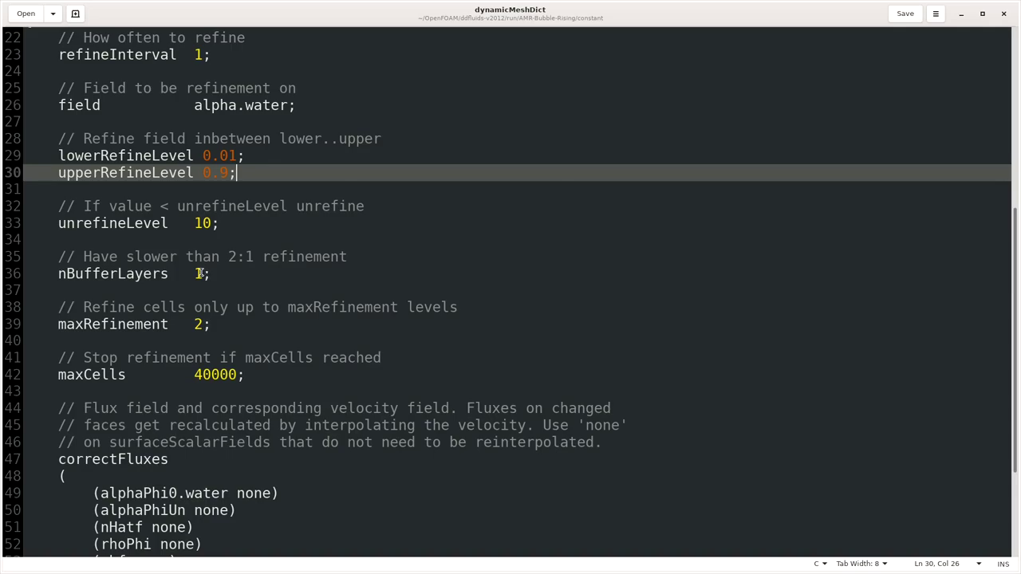
scroll(1013, 235, "down", 2)
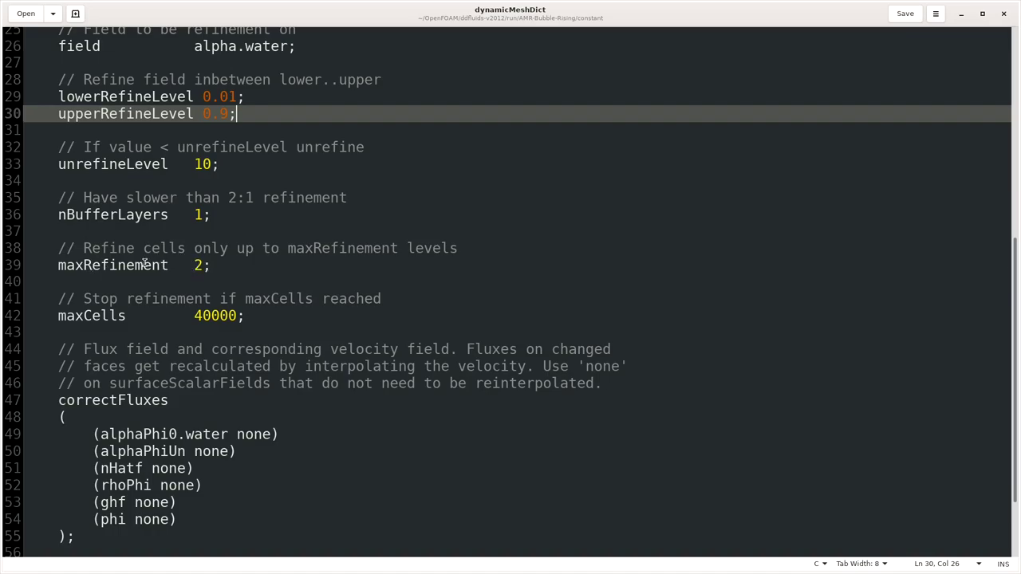
double_click(196, 265)
left_click(213, 267)
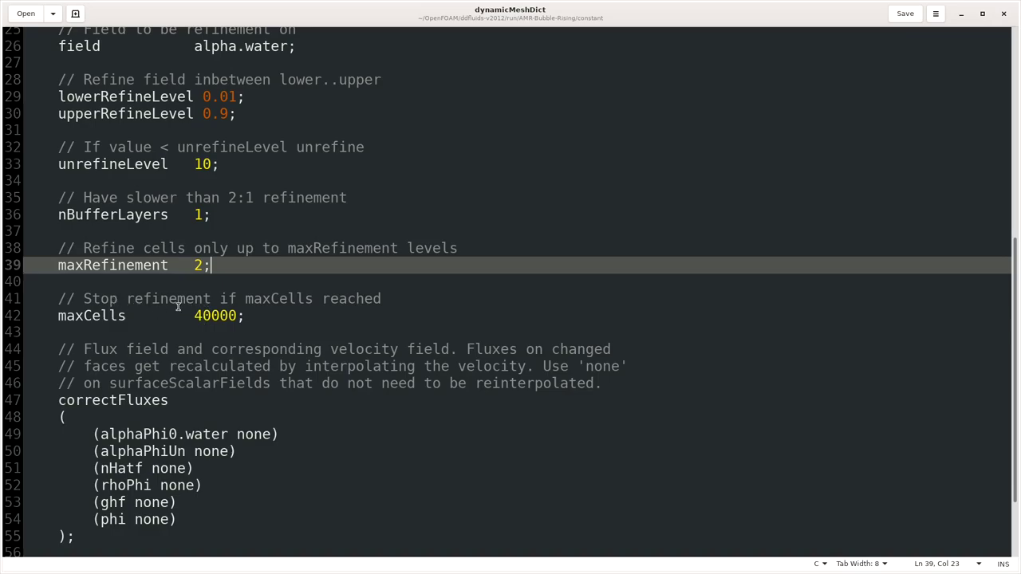
left_click_drag(193, 316, 244, 311)
left_click(240, 314)
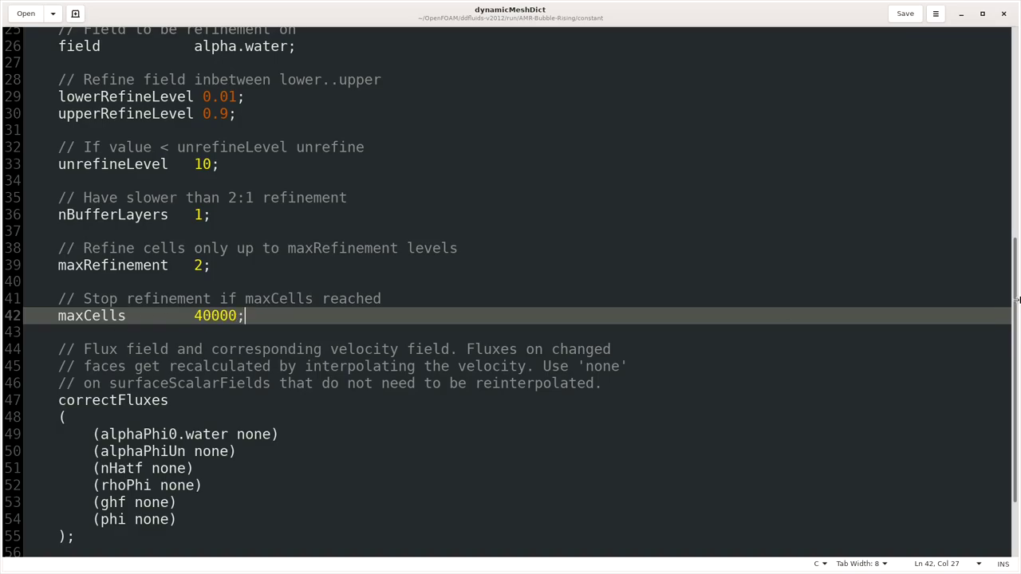
left_click_drag(1016, 275, 1018, 327)
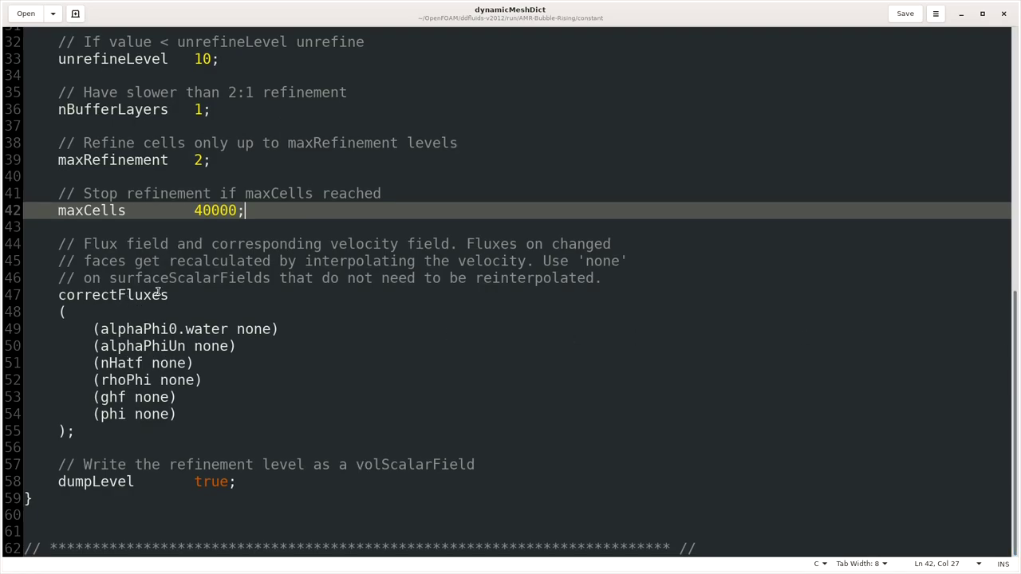
double_click(91, 295)
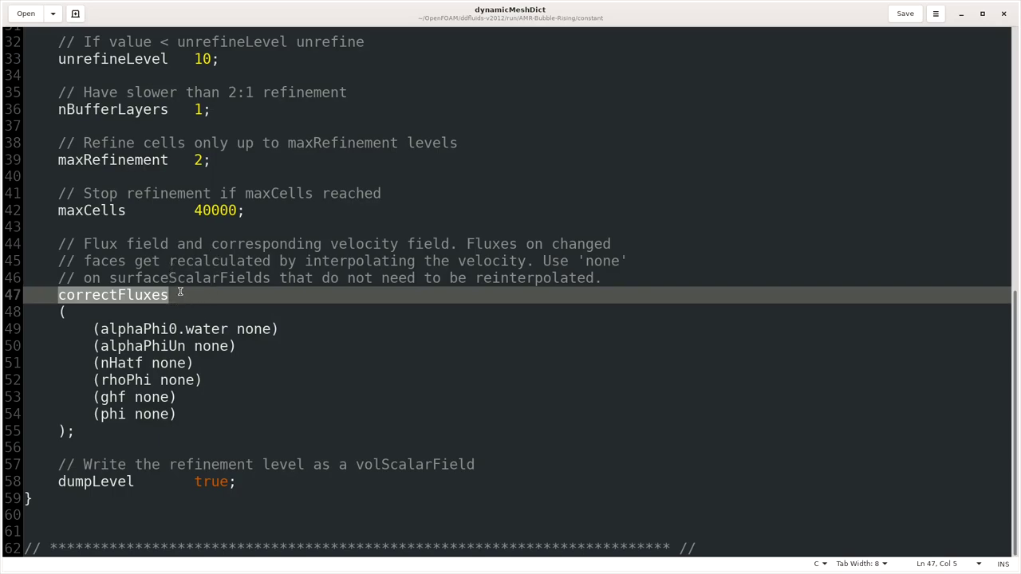
left_click(180, 293)
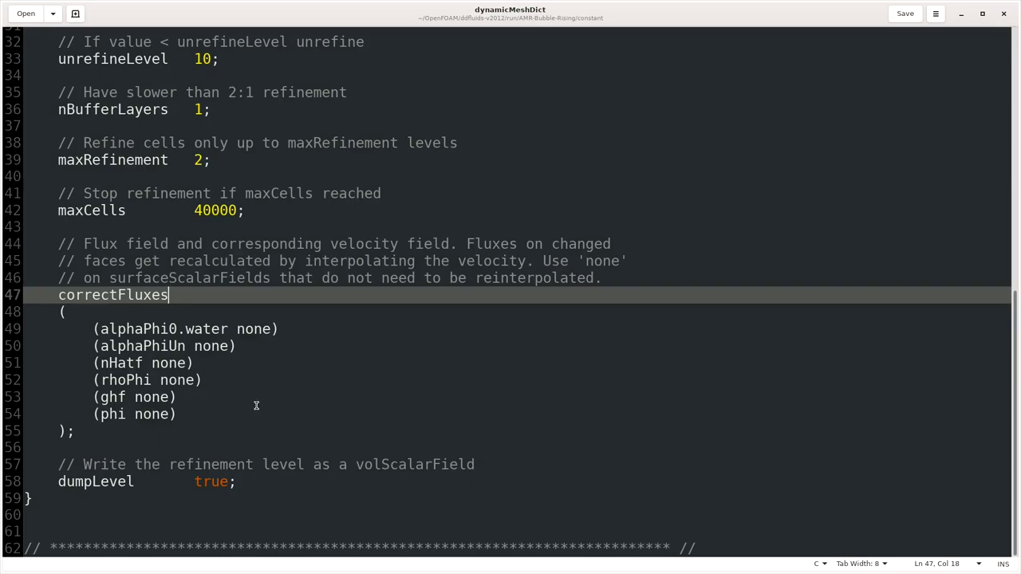
double_click(253, 330)
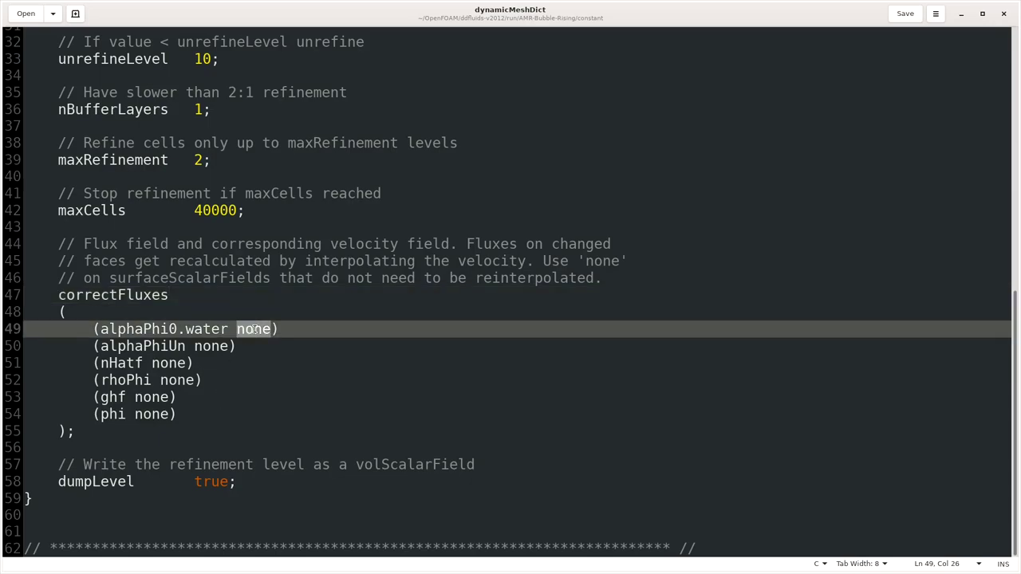
double_click(212, 347)
double_click(169, 363)
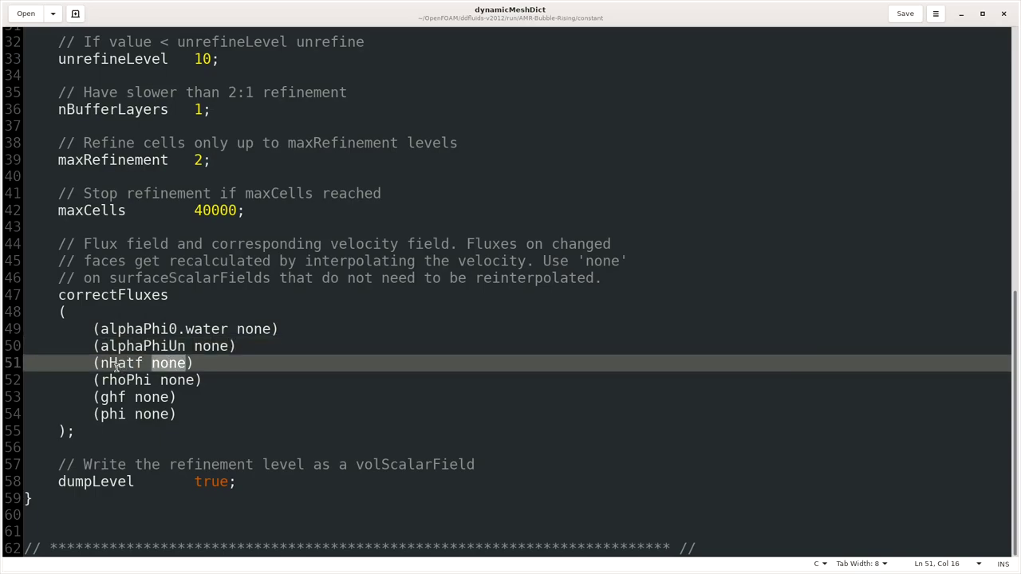
double_click(173, 380)
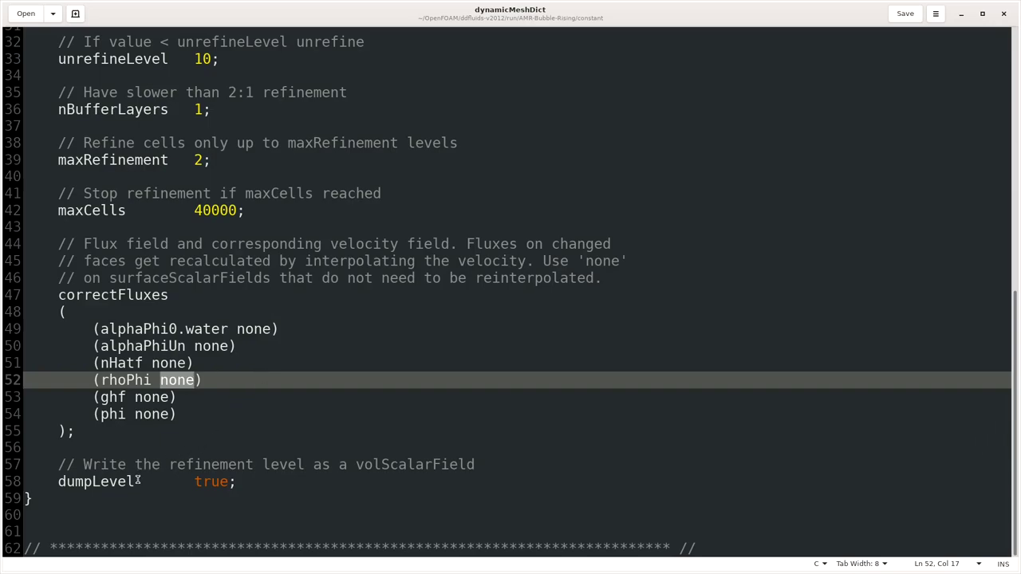
double_click(83, 480)
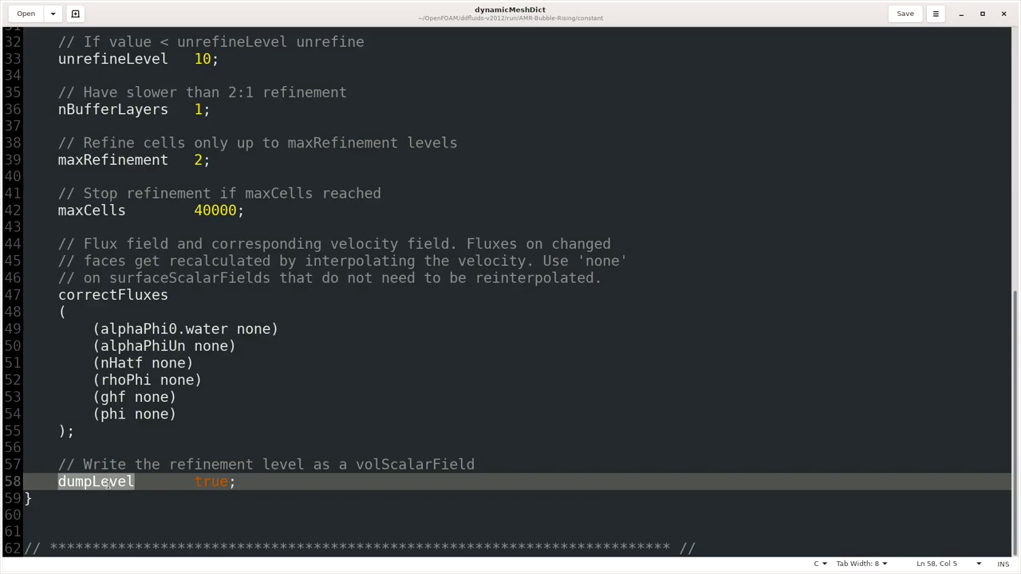
left_click(107, 482)
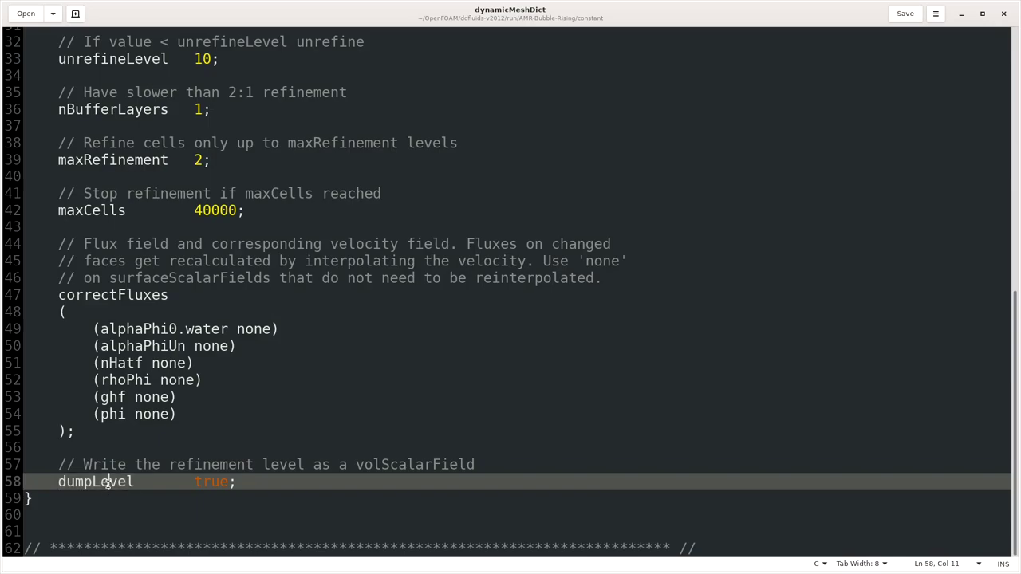
double_click(228, 482)
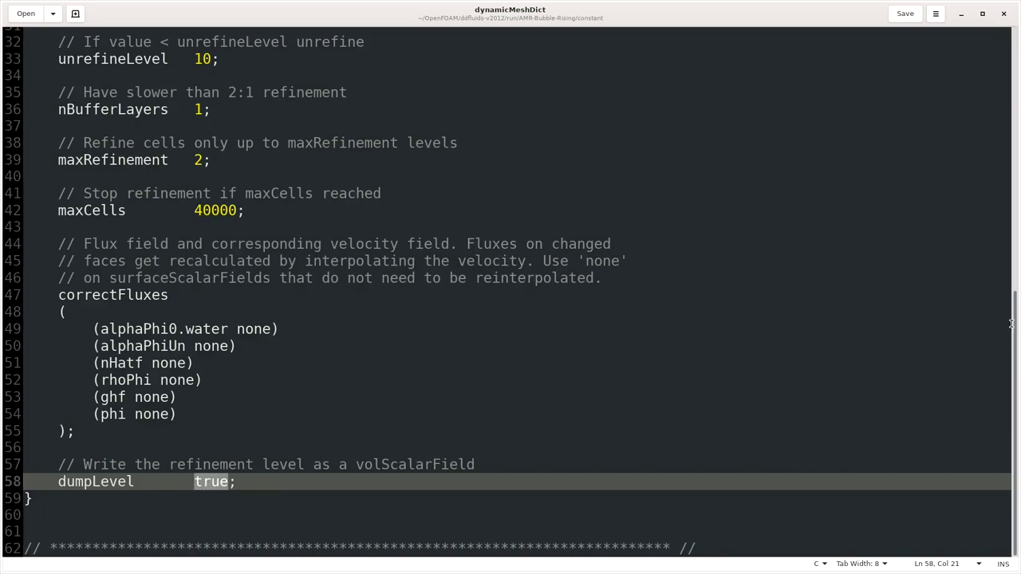
Scroll back to the top of dynamicMeshDict and close gedit
left_click_drag(1015, 327, 1017, 65)
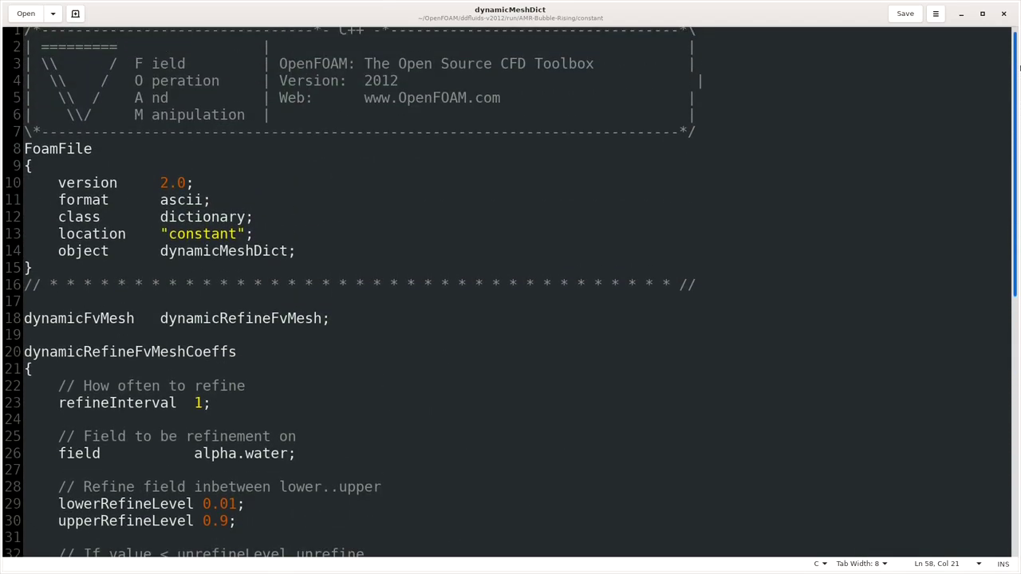
left_click(1004, 14)
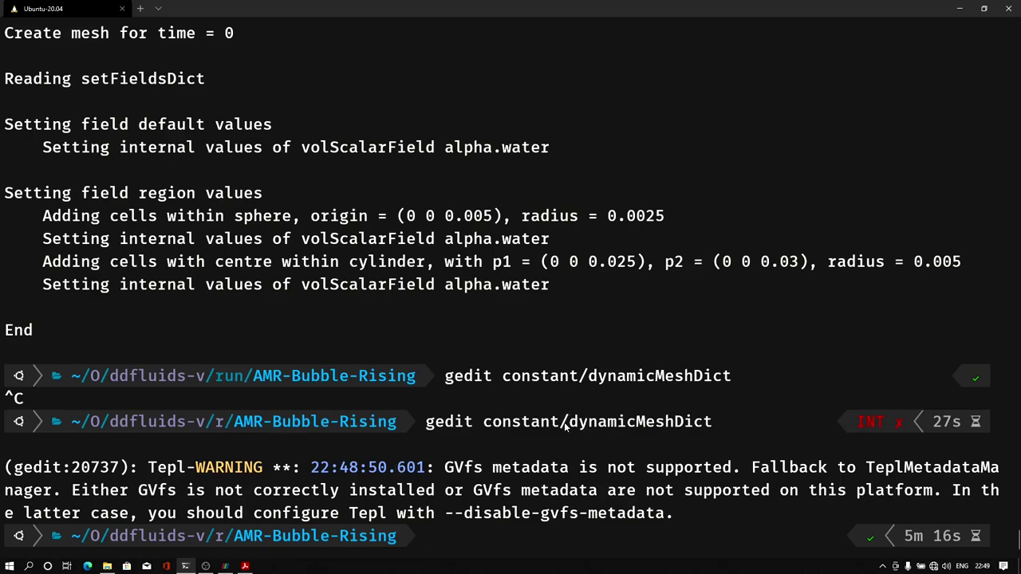
Run interFoam in the case folder and scroll through the start of its log
left_click_drag(561, 422, 713, 424)
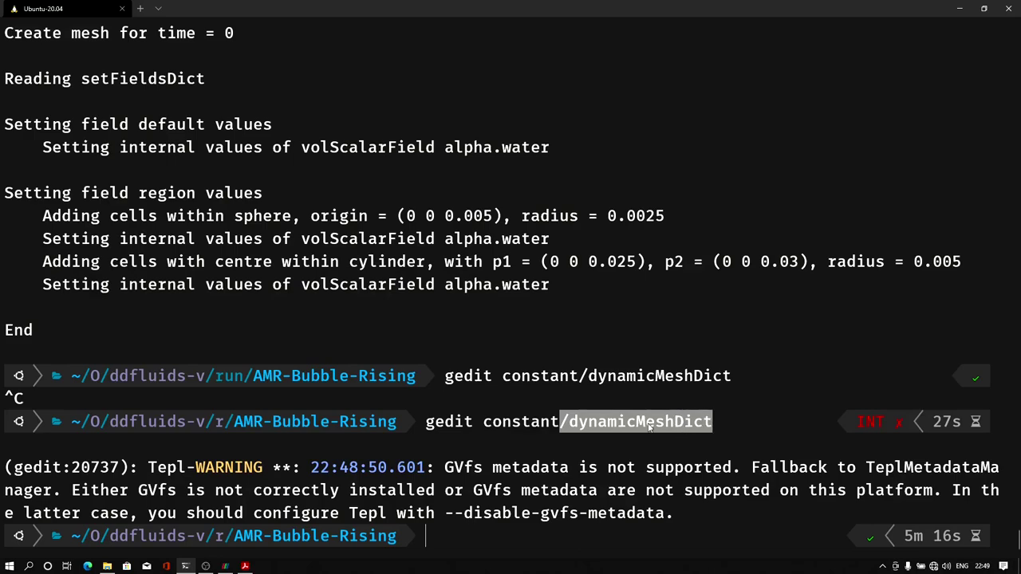
left_click(574, 429)
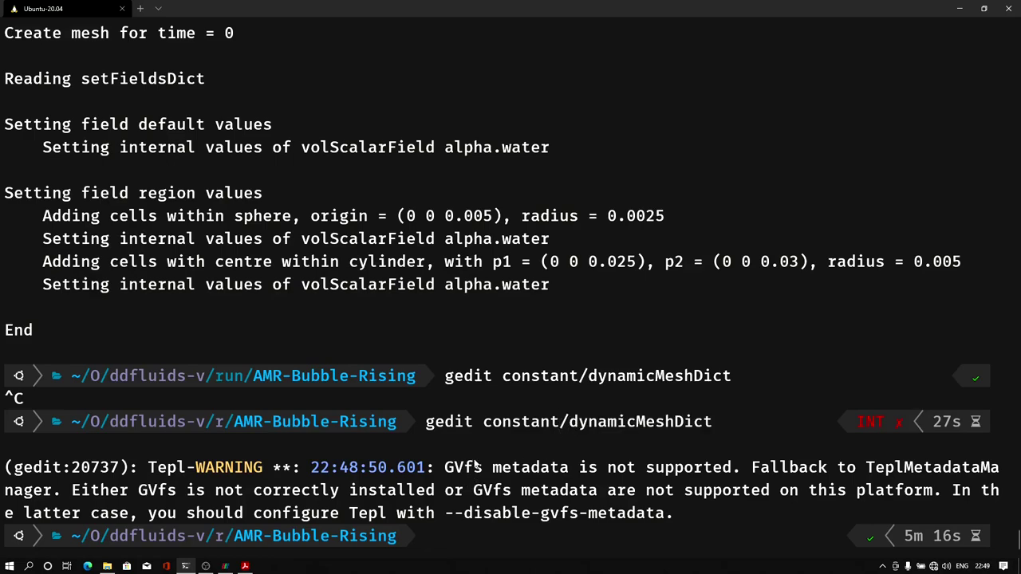
type("interFoam")
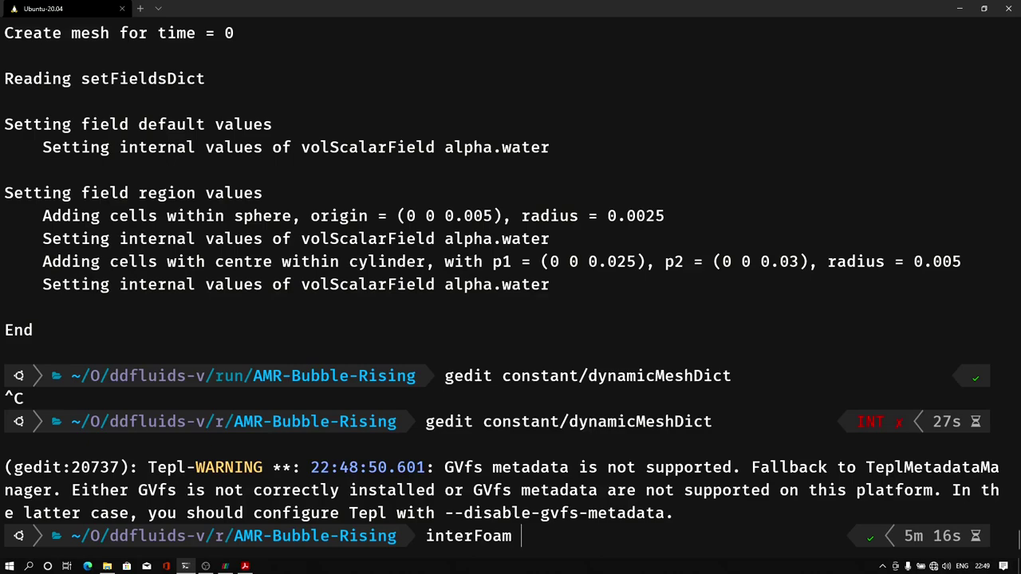
key("Return")
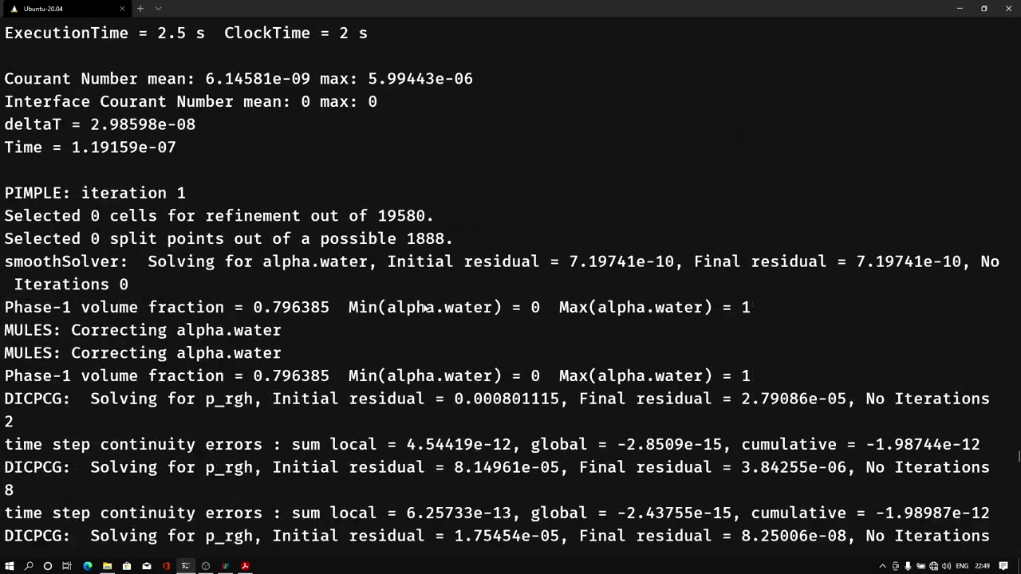
scroll(423, 306, "up", 15)
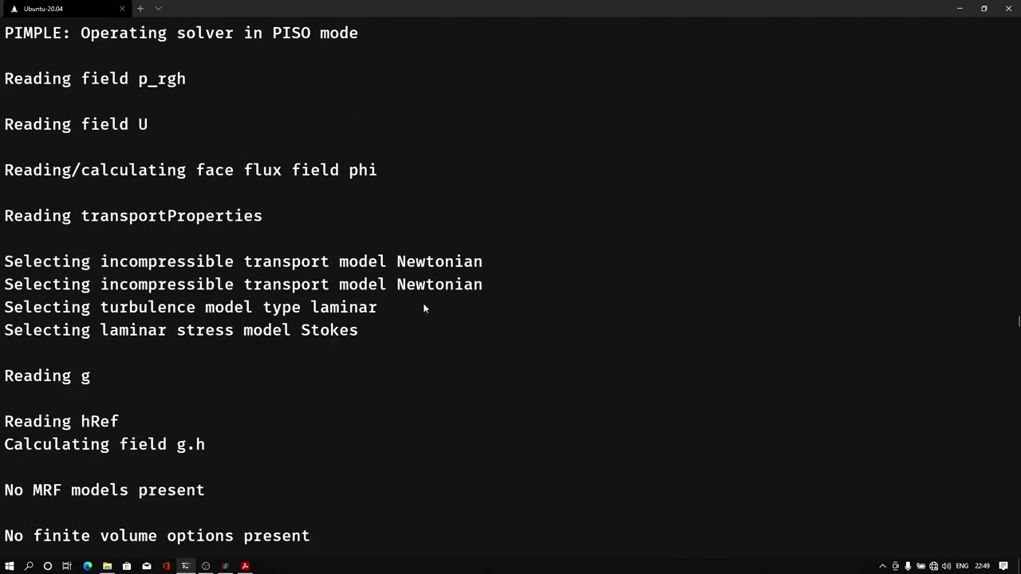
scroll(423, 308, "down", 6)
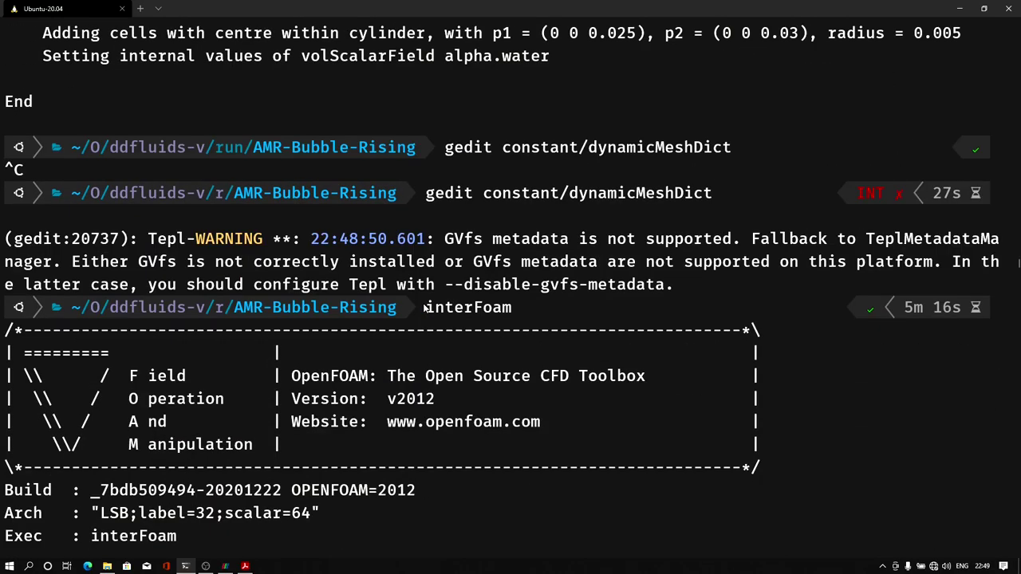
scroll(423, 308, "down", 6)
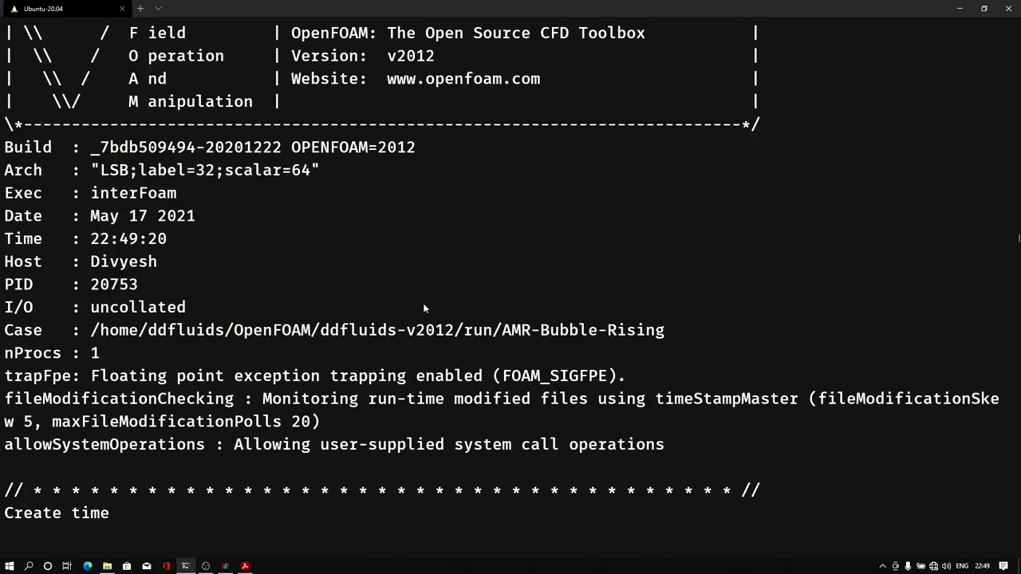
scroll(423, 308, "down", 7)
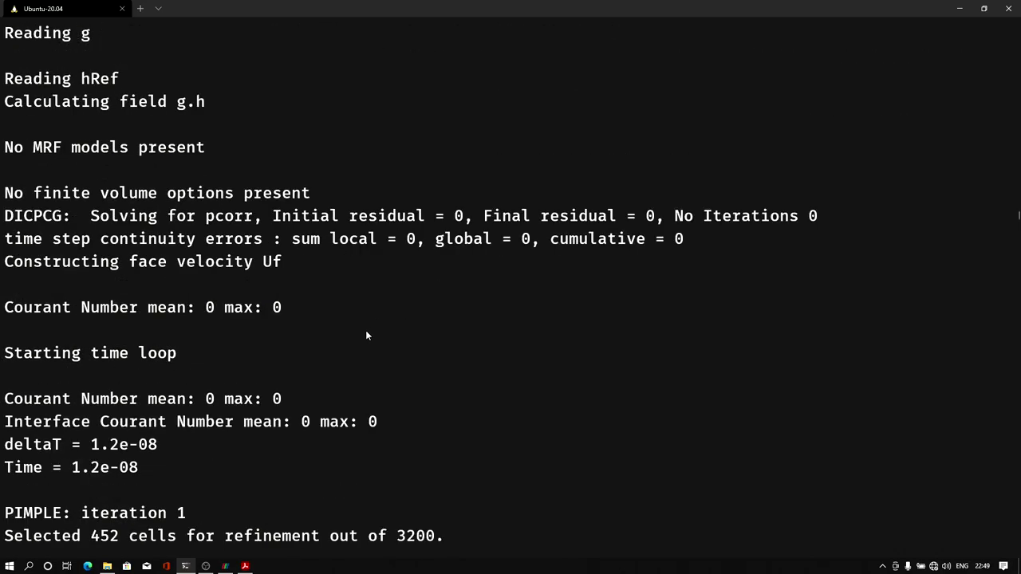
scroll(366, 335, "down", 4)
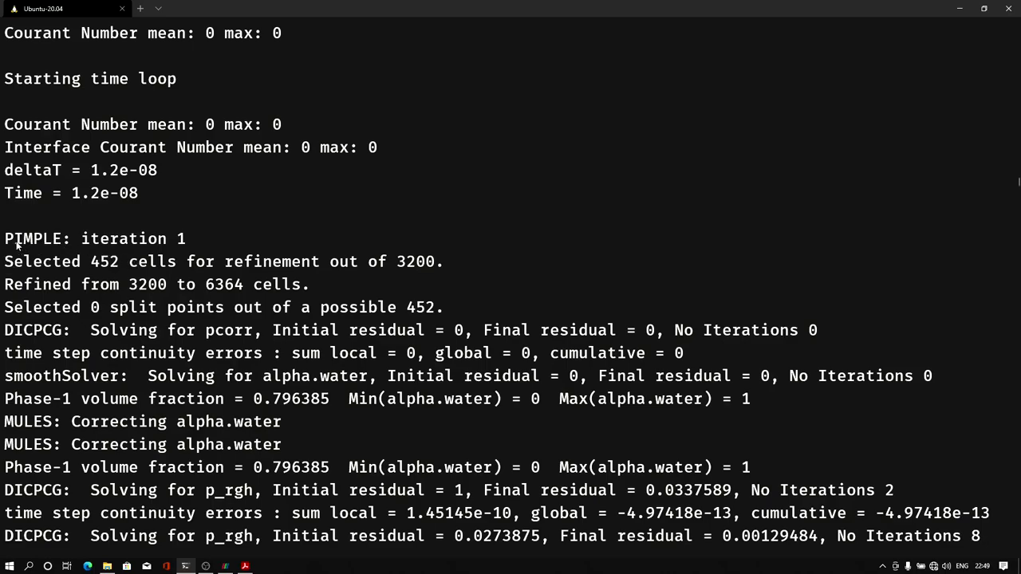
Highlight the first refinement in the log: 452 cells selected, 3200 to 6364, and the alpha.water lines
left_click_drag(4, 264, 118, 264)
key("ctrl+c")
left_click_drag(398, 263, 421, 267)
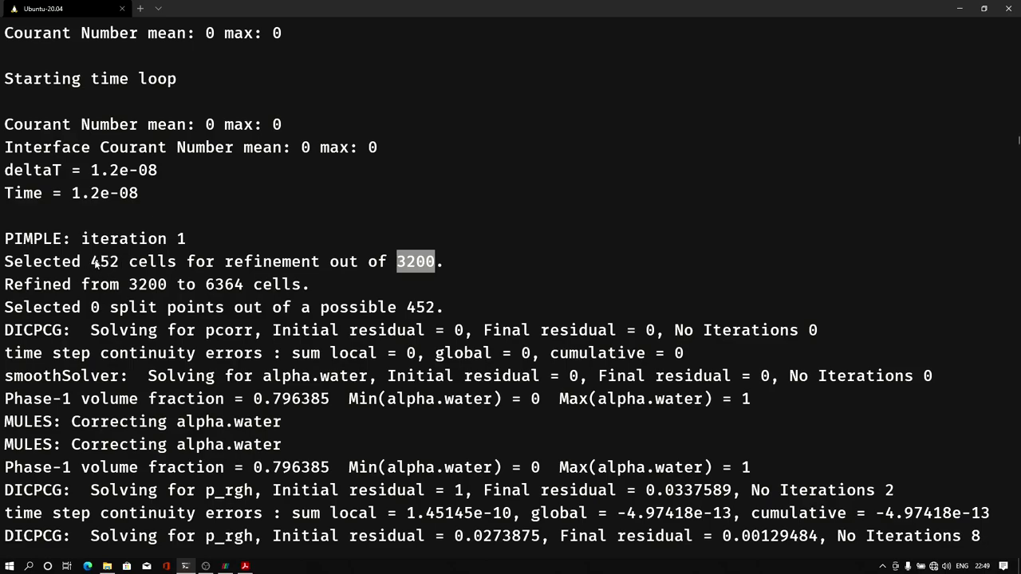
left_click_drag(92, 264, 118, 265)
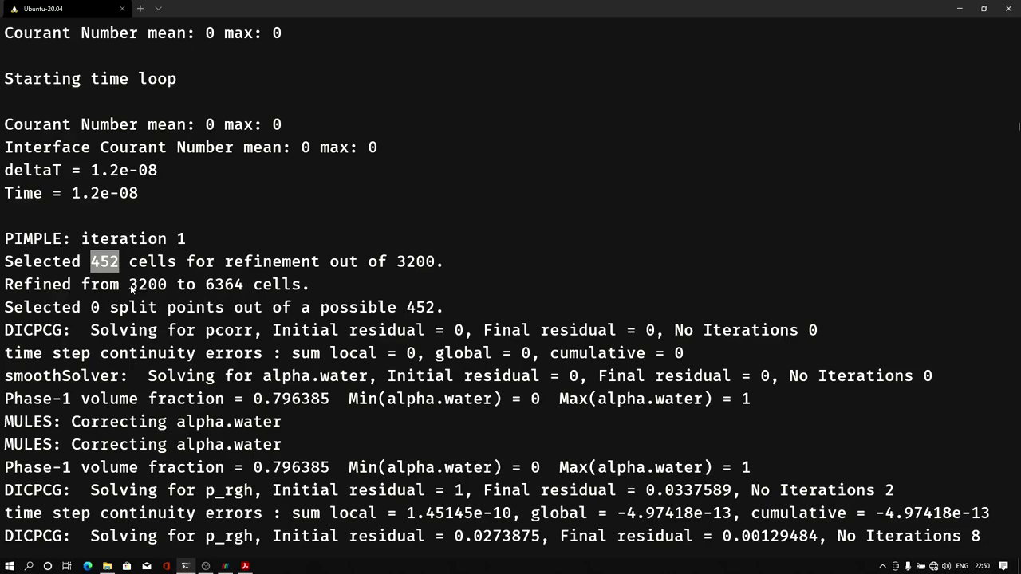
left_click_drag(130, 284, 244, 287)
right_click(244, 288)
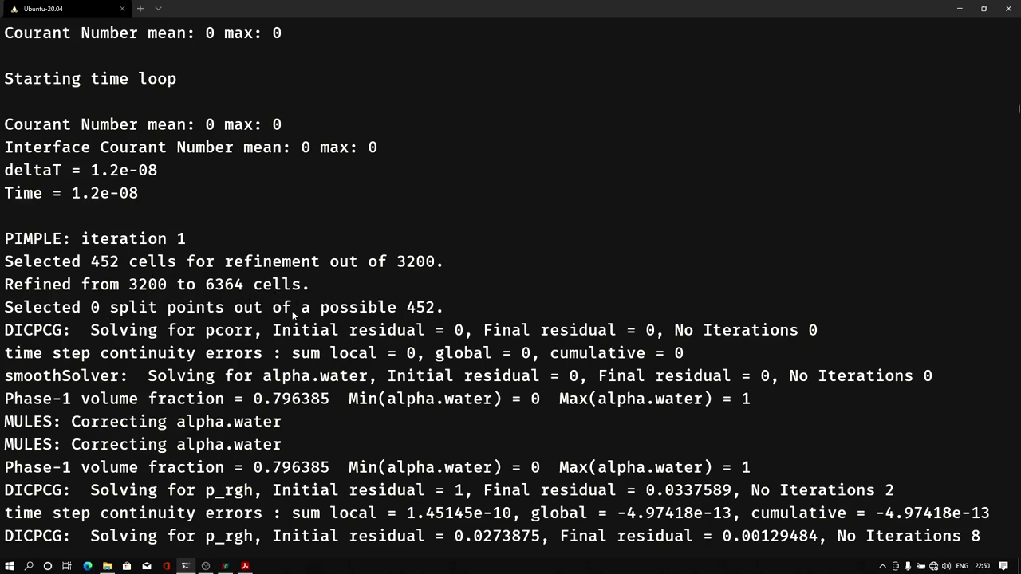
left_click_drag(433, 402, 437, 439)
Highlight the 1888 refined-cell count while the solver runs on toward time 0.018
left_click(485, 383)
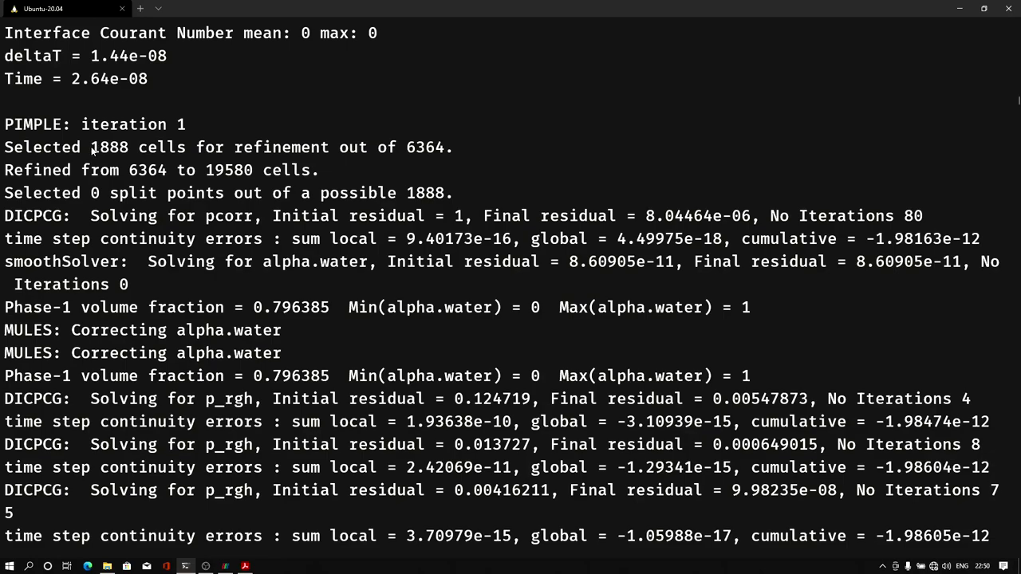
left_click_drag(91, 148, 131, 148)
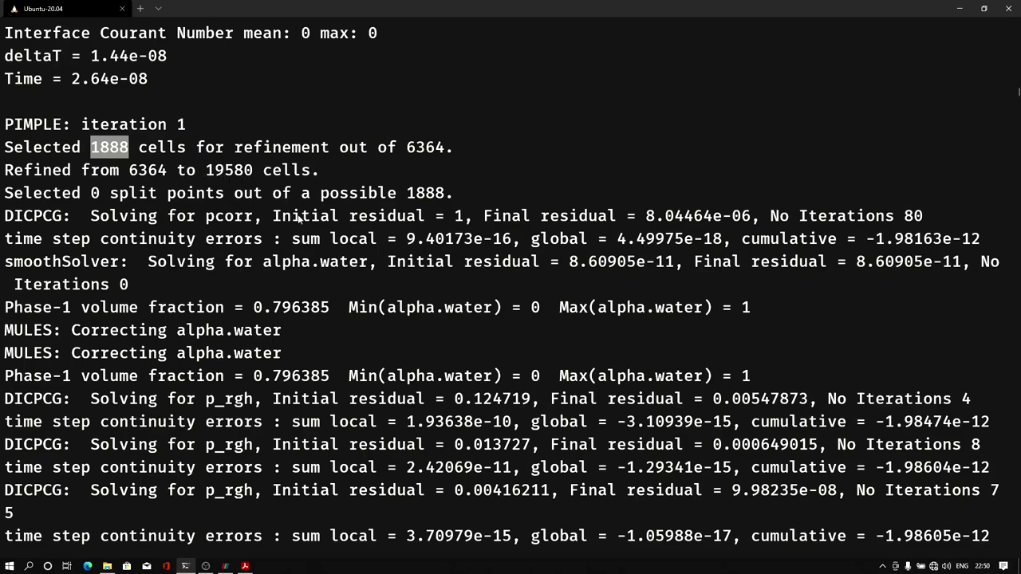
left_click(466, 224)
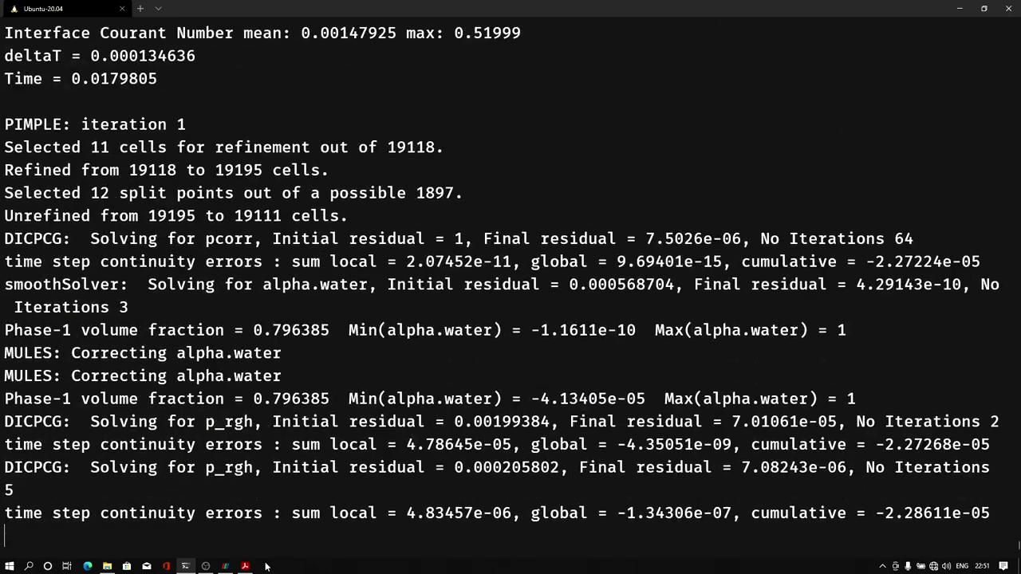
Refresh the case.foam reader to load new time steps and advance to time 0.01
left_click(226, 566)
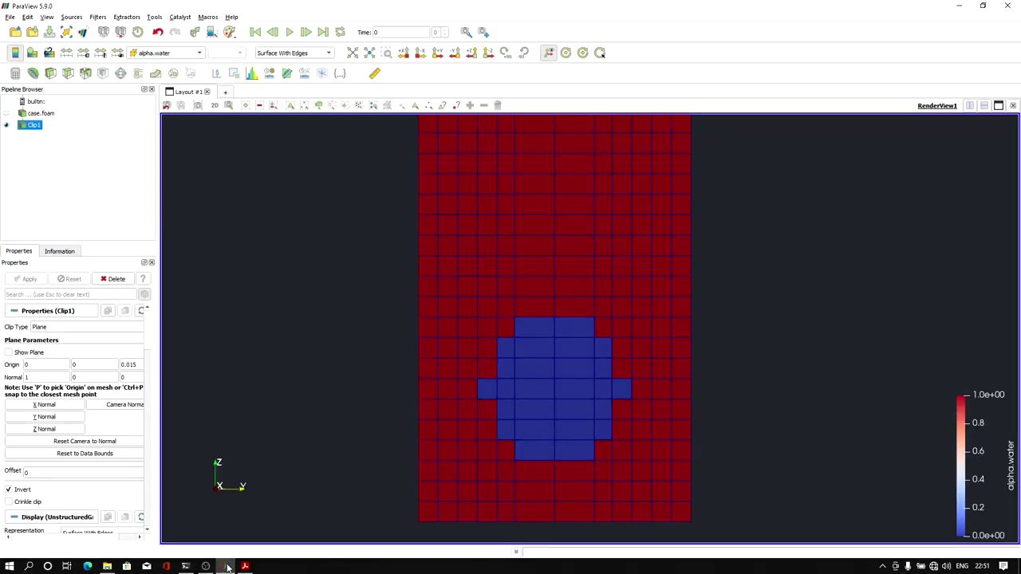
left_click(37, 114)
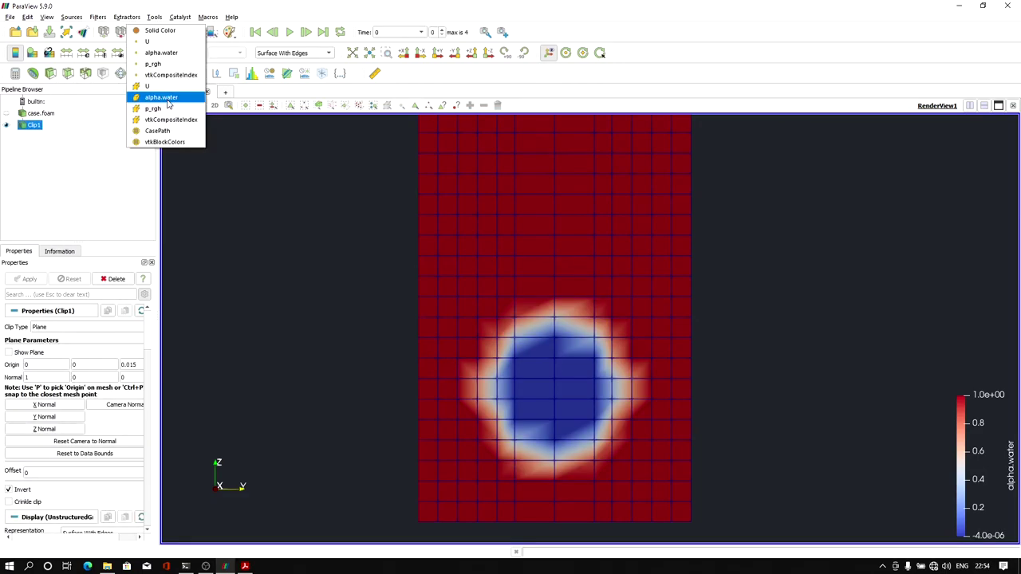
left_click(169, 100)
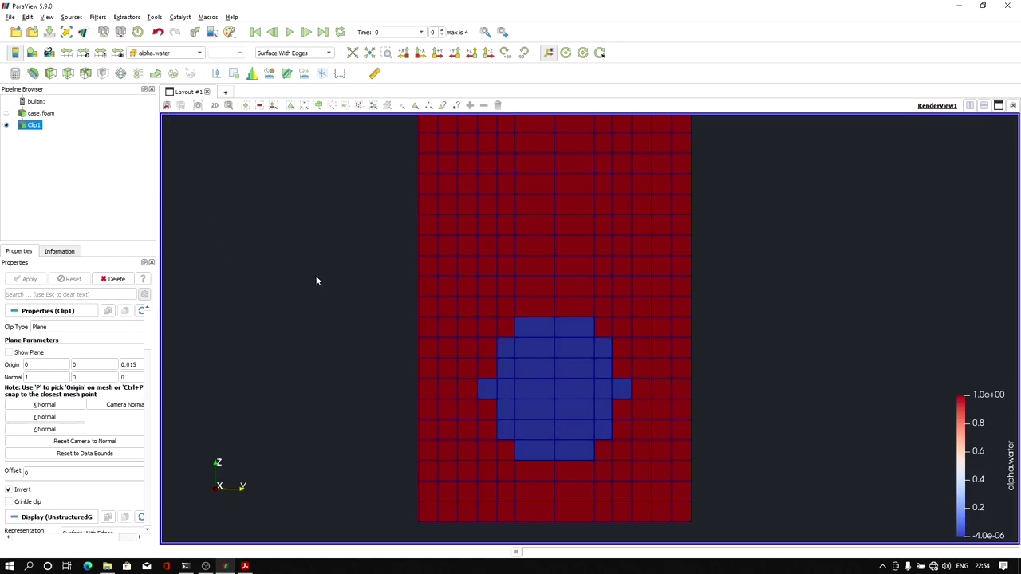
left_click(305, 33)
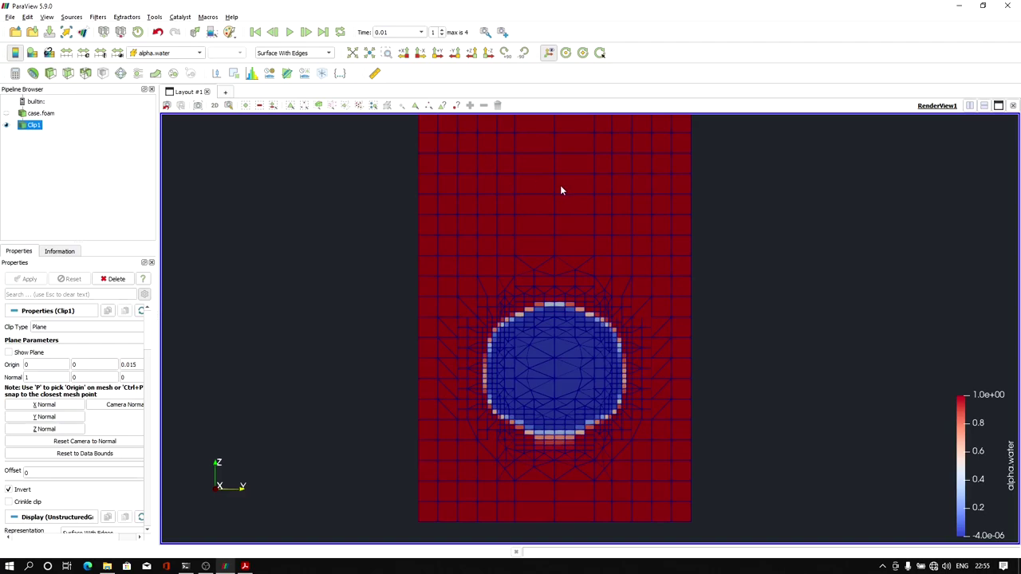
Pan and zoom the render view to centre the refined bubble
left_click_drag(562, 190, 560, 213)
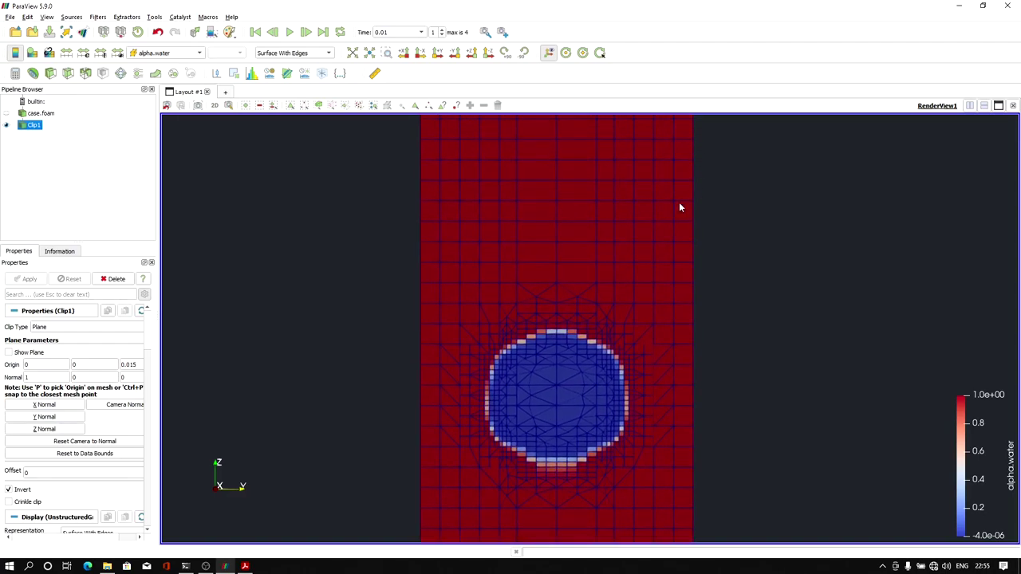
scroll(604, 215, "down", 2)
left_click_drag(611, 251, 597, 205)
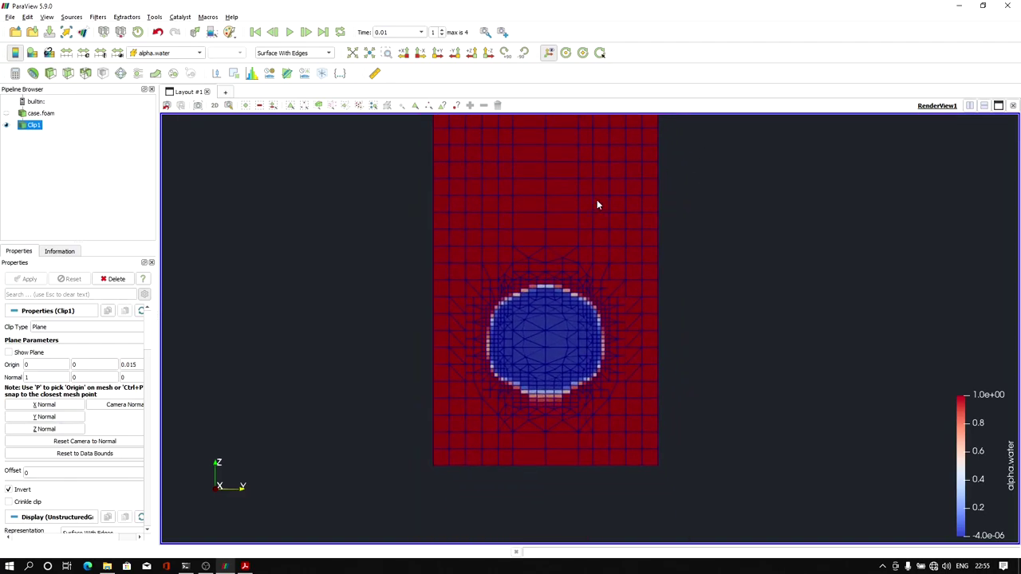
scroll(524, 298, "up", 3)
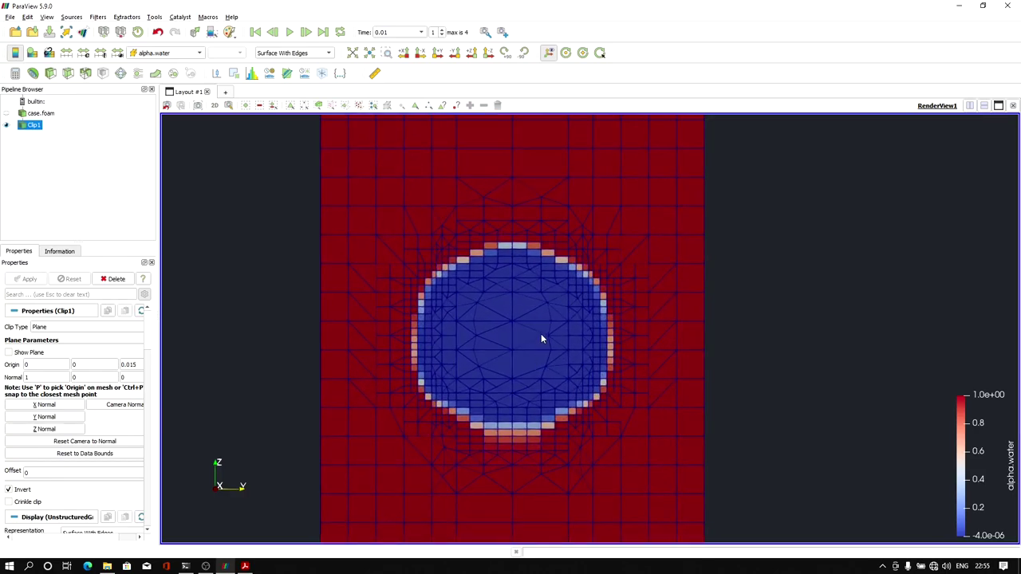
left_click_drag(542, 337, 591, 319)
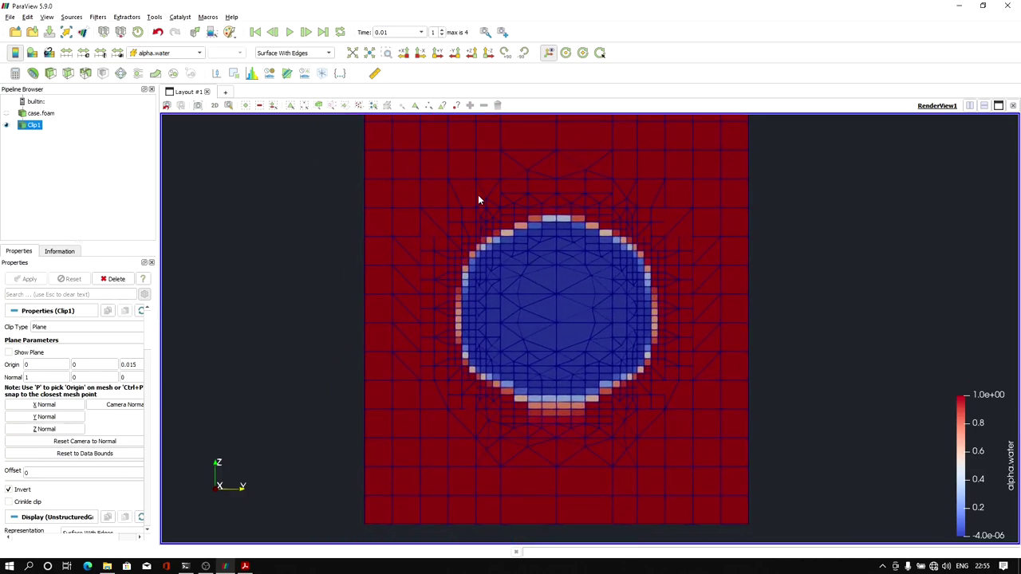
scroll(533, 263, "up", 2)
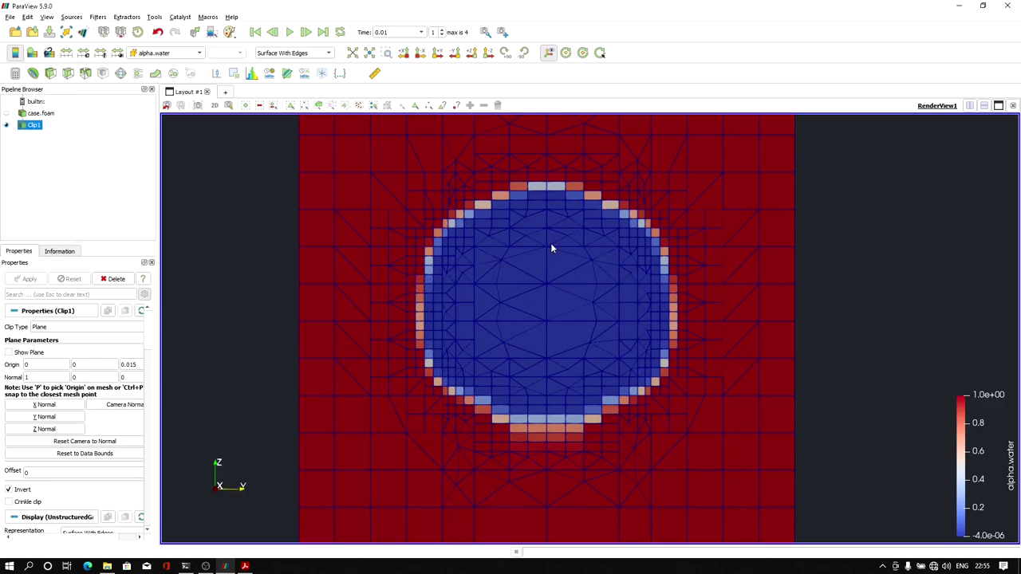
Colour by point alpha.water and set the representation to Surface without edges
left_click(163, 52)
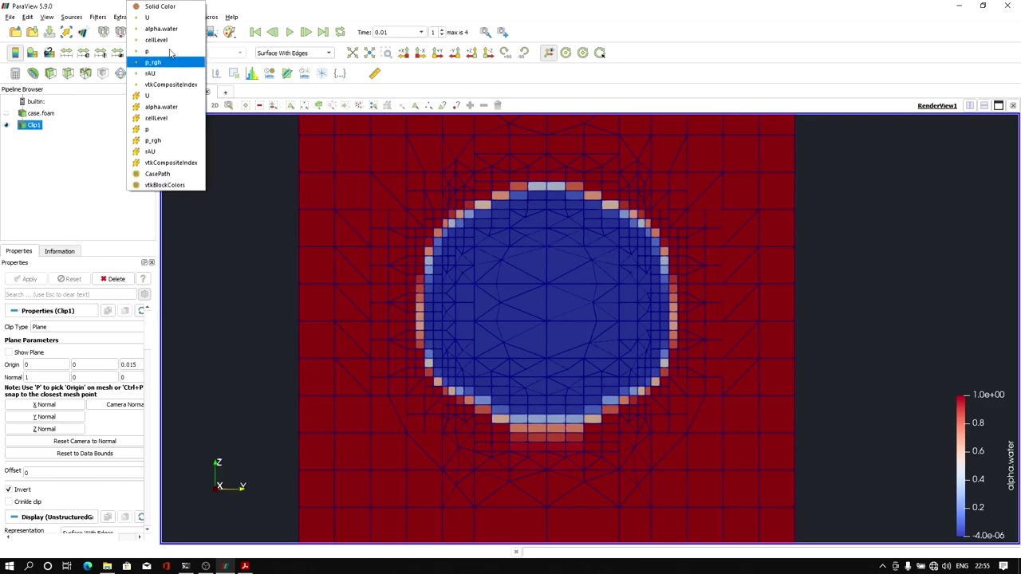
left_click(166, 30)
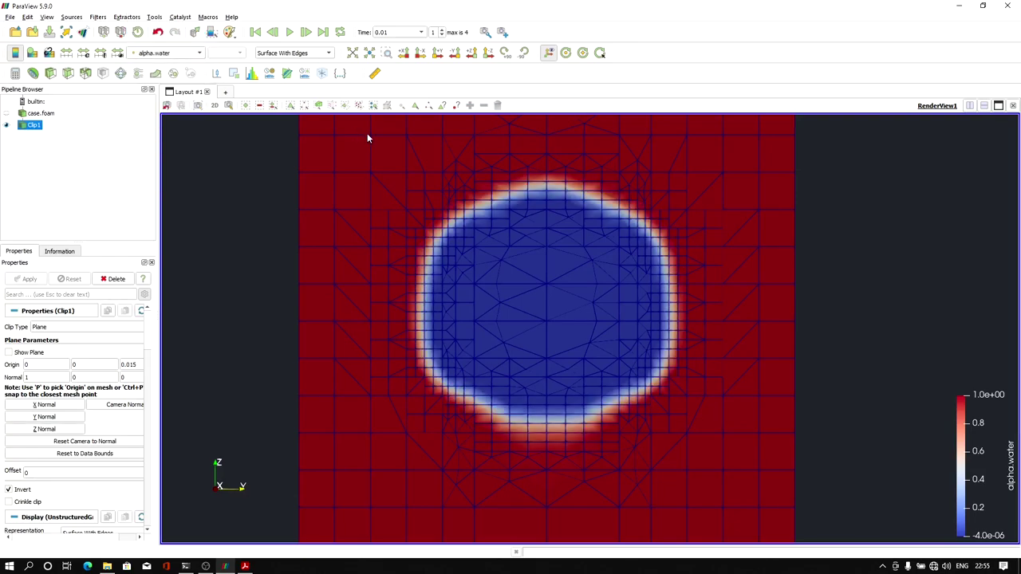
left_click(278, 55)
left_click(284, 73)
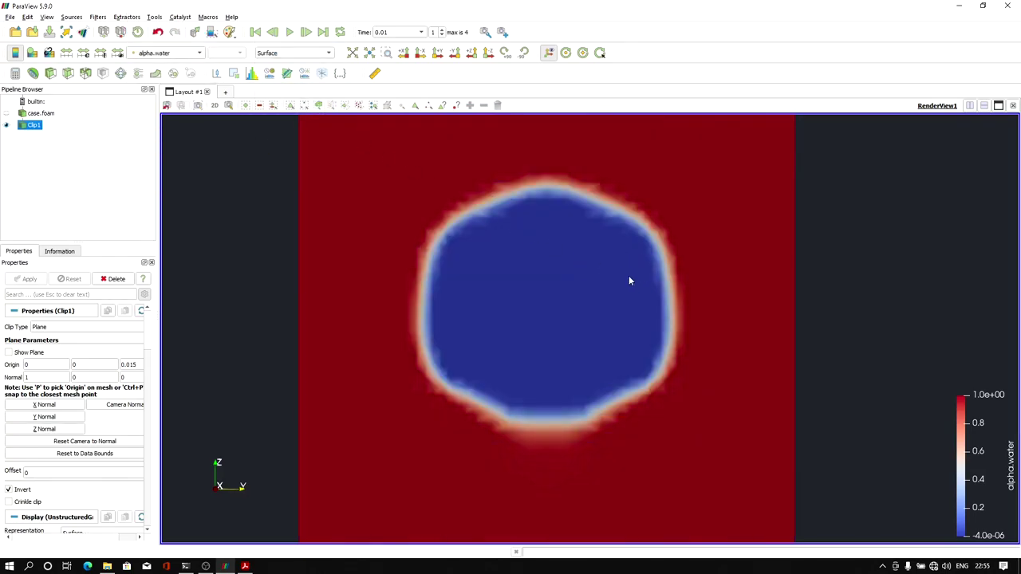
Rotate the view of the clipped domain and advance to time 0.03
scroll(642, 295, "down", 5)
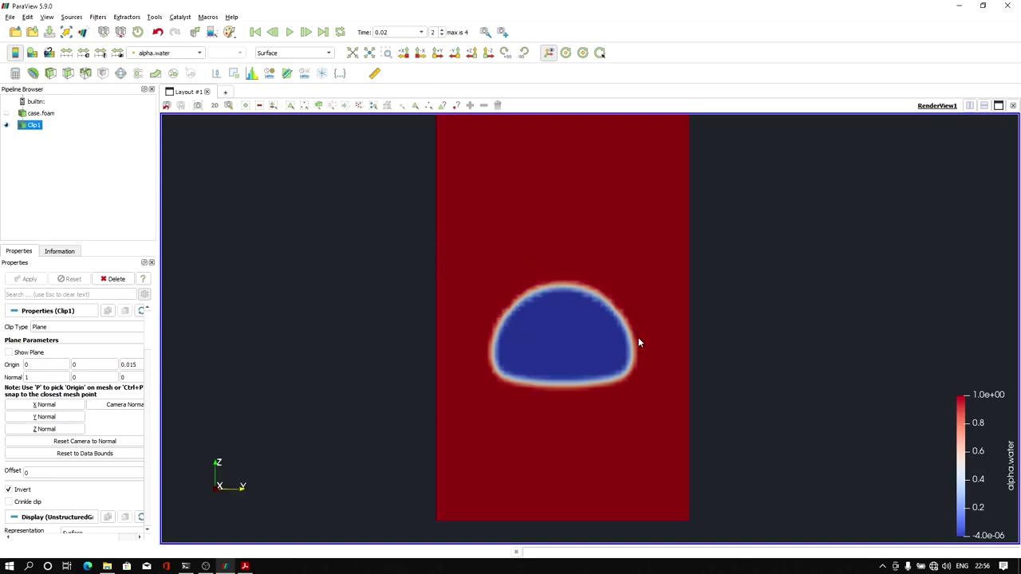
left_click_drag(696, 384, 487, 231)
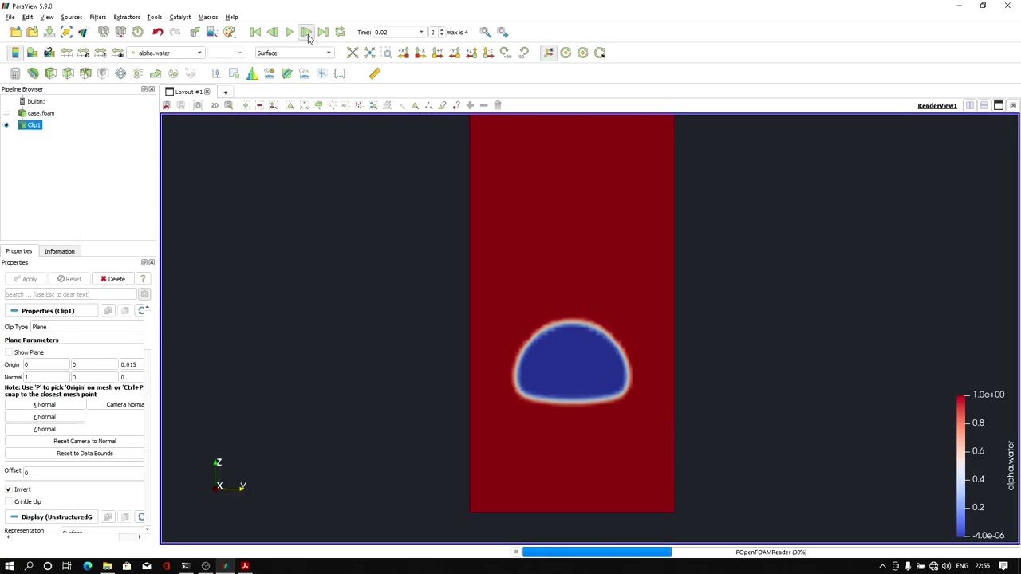
left_click(307, 35)
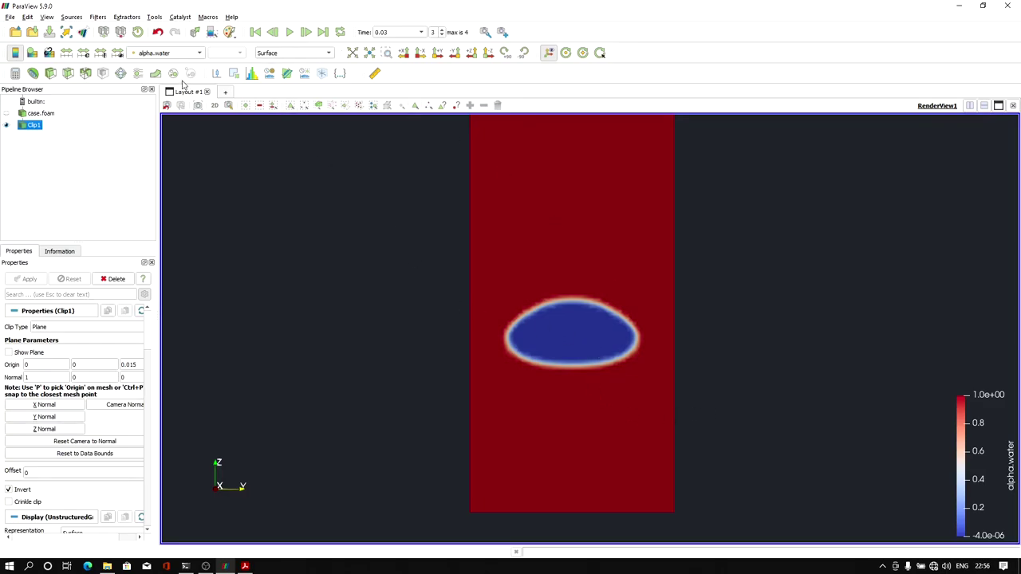
Switch the representation to Surface With Edges to reveal the refined cells
left_click(279, 53)
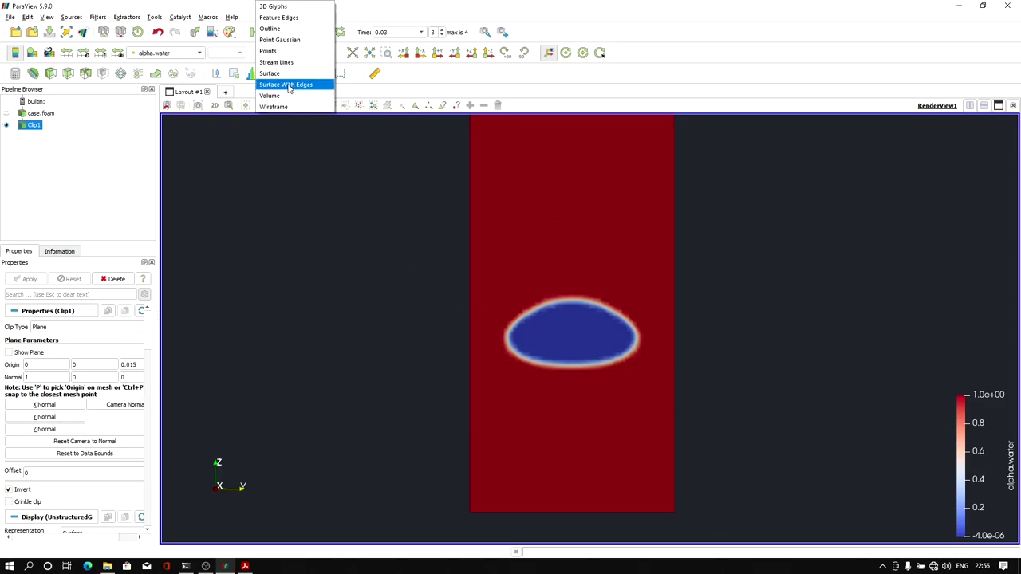
left_click(289, 85)
scroll(646, 372, "up", 3)
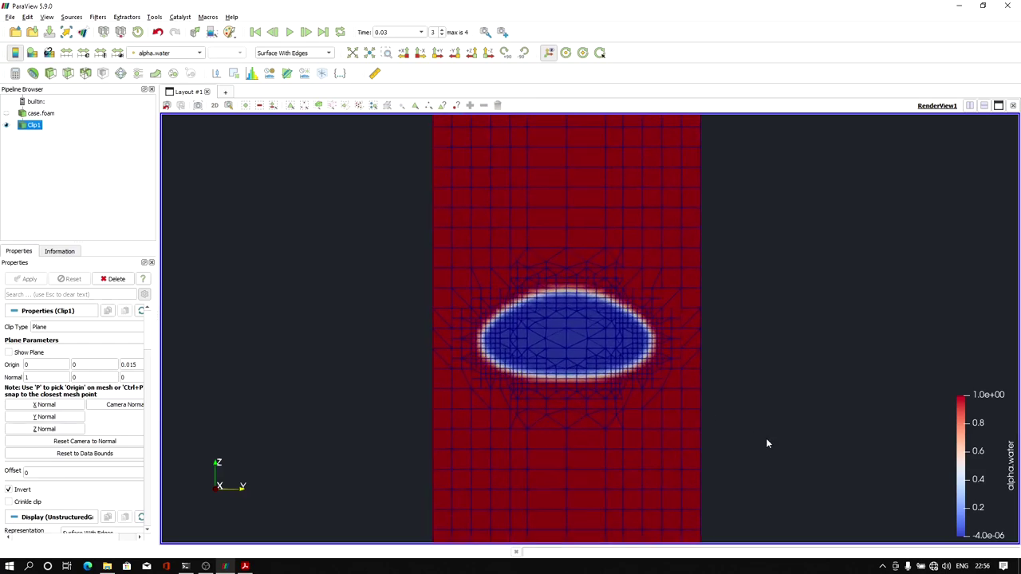
left_click_drag(580, 339, 593, 356)
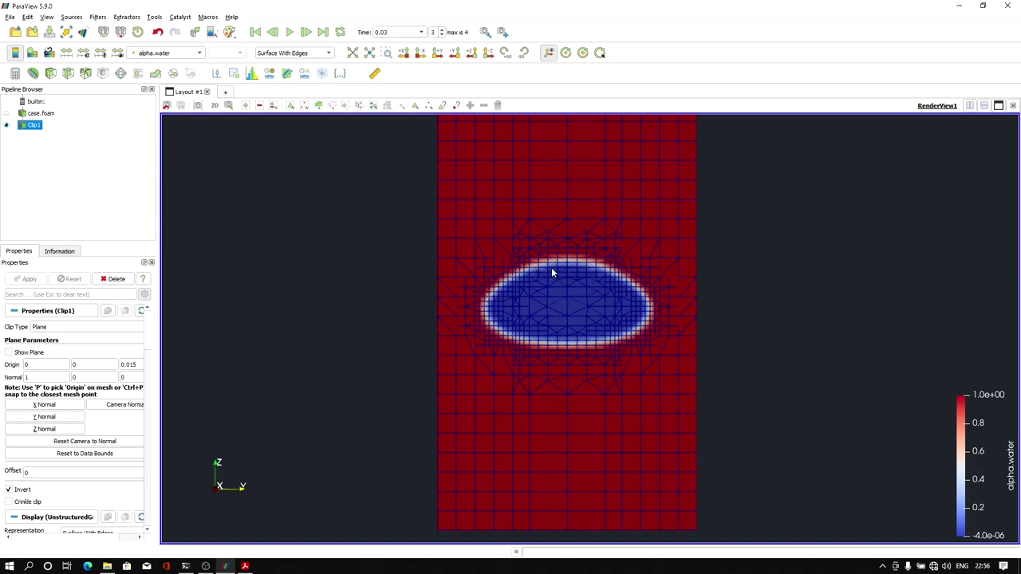
Advance to time 0.04 and rotate the clipped mesh for a better view
scroll(587, 382, "down", 1)
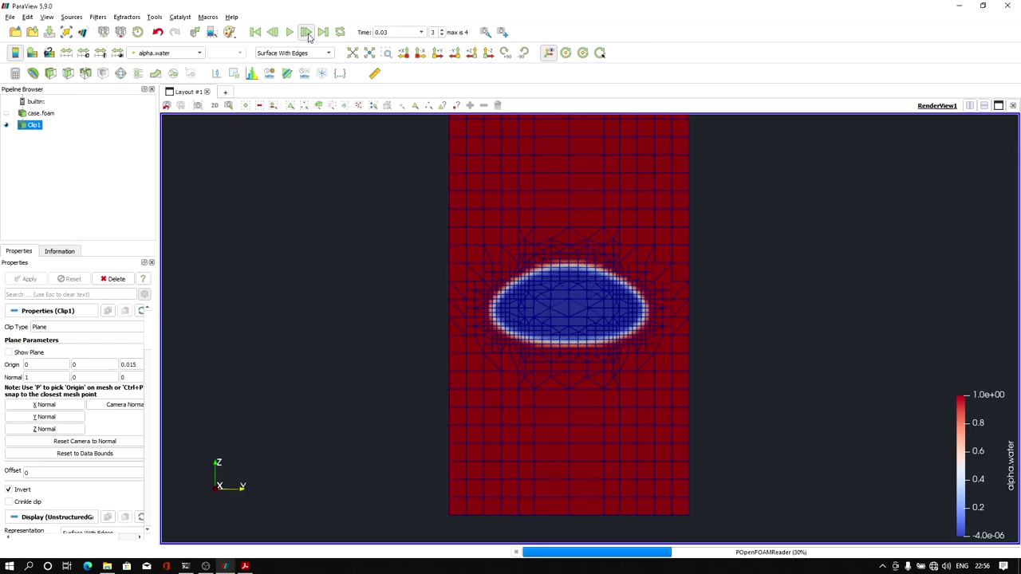
left_click(308, 34)
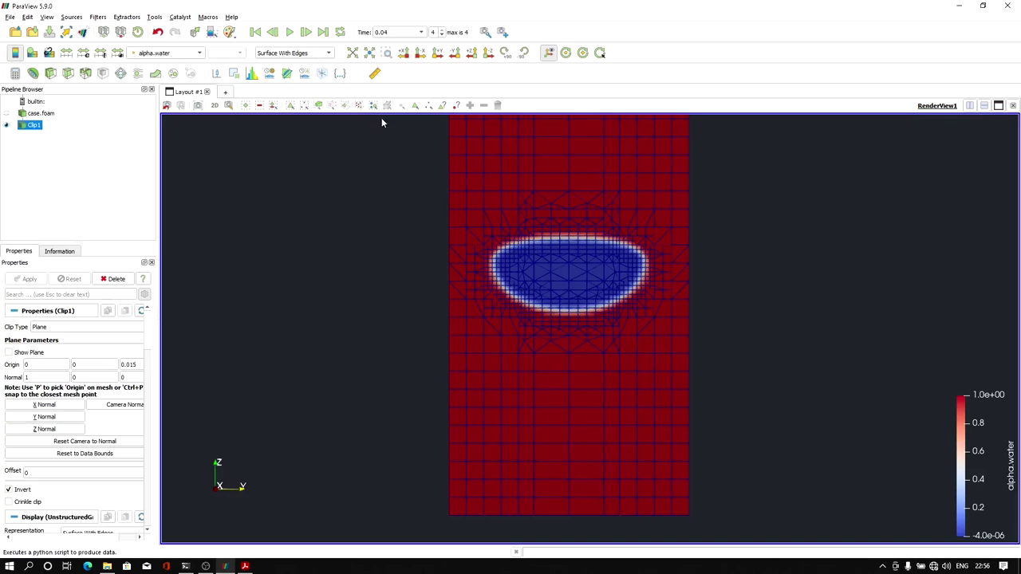
left_click_drag(560, 277, 564, 315)
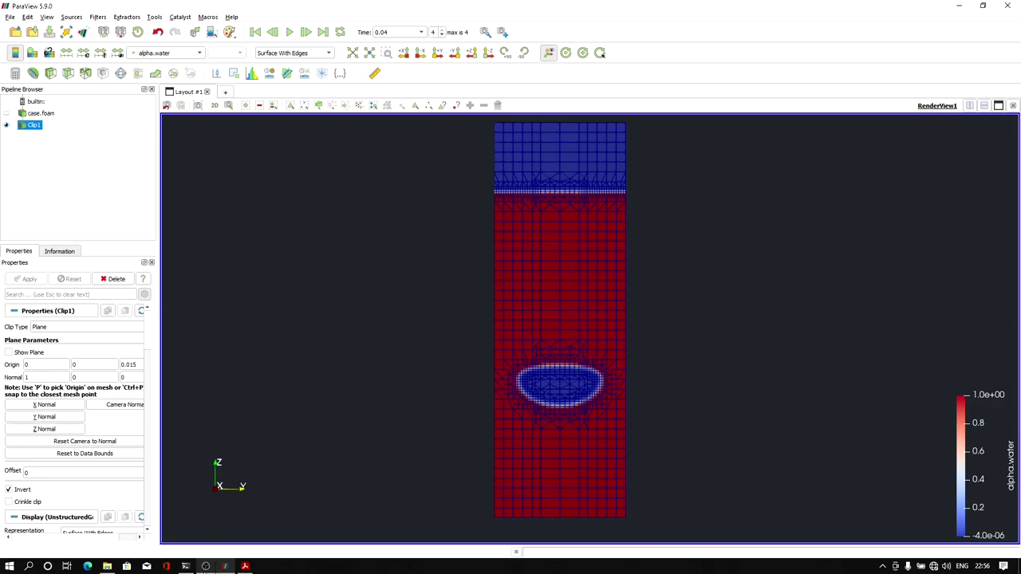